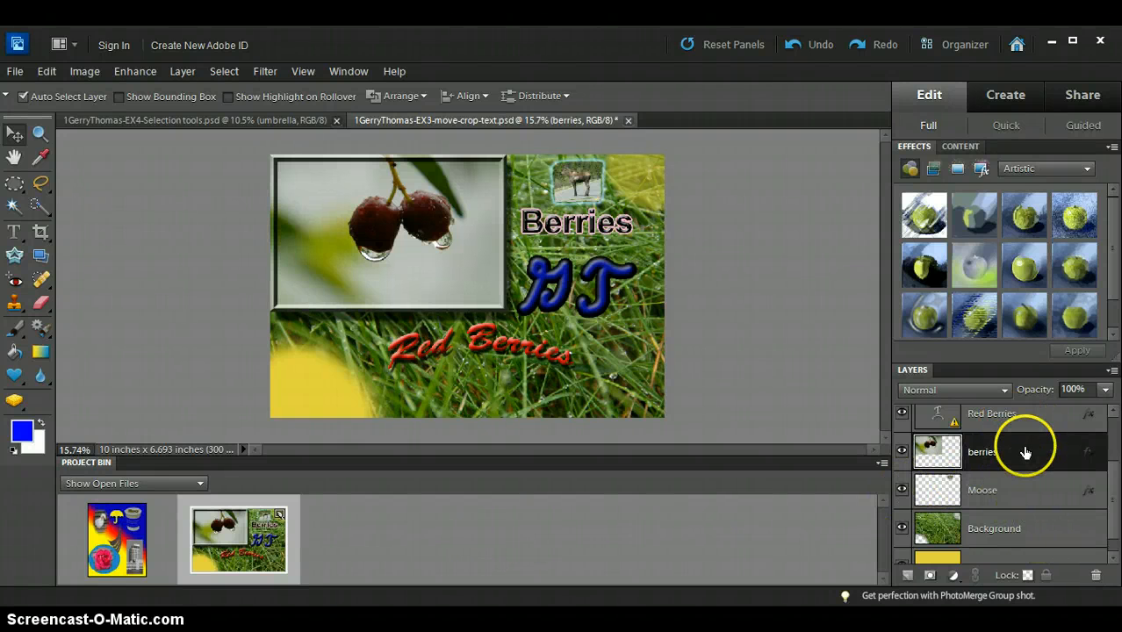
- Hide and show again the Berries text, Initials and Red Berries text layers one at a time
{"action": "scroll", "coordinate": [1111, 496], "scroll_direction": "up", "scroll_amount": 2}
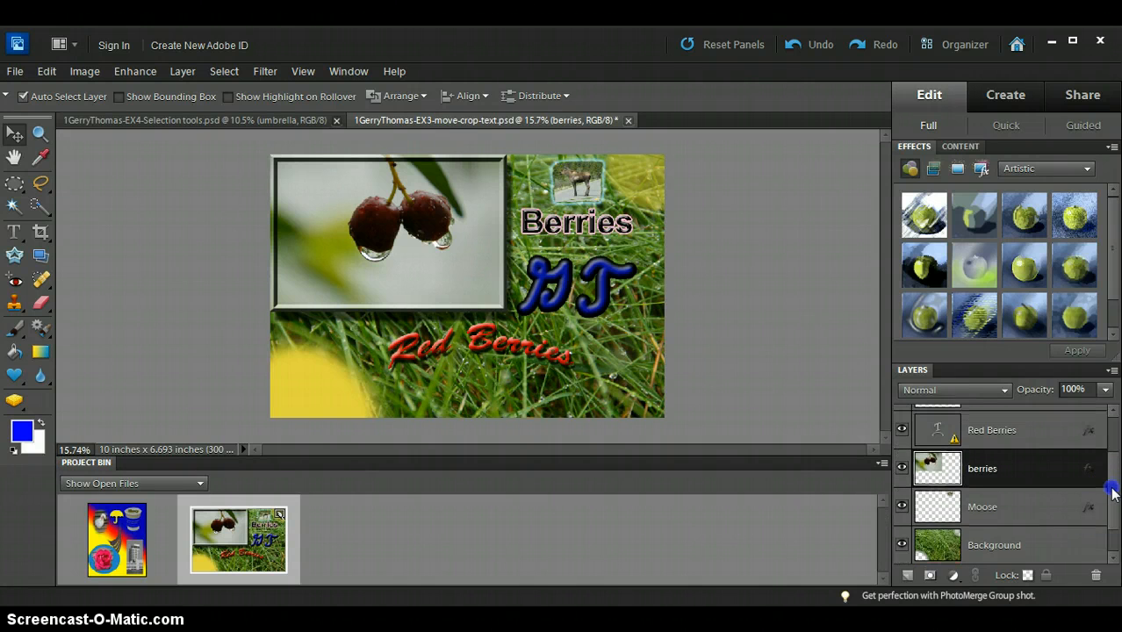
{"action": "scroll", "coordinate": [1112, 493], "scroll_direction": "up", "scroll_amount": 1}
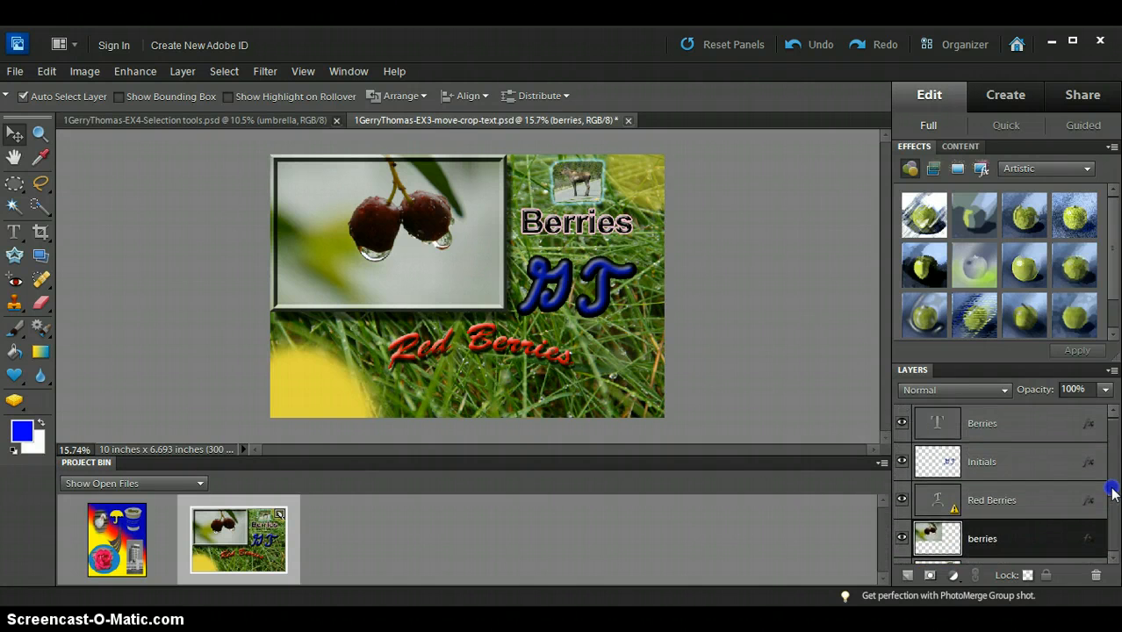
{"action": "left_click_drag", "start_coordinate": [1018, 428], "coordinate": [902, 426]}
{"action": "left_click", "coordinate": [902, 426]}
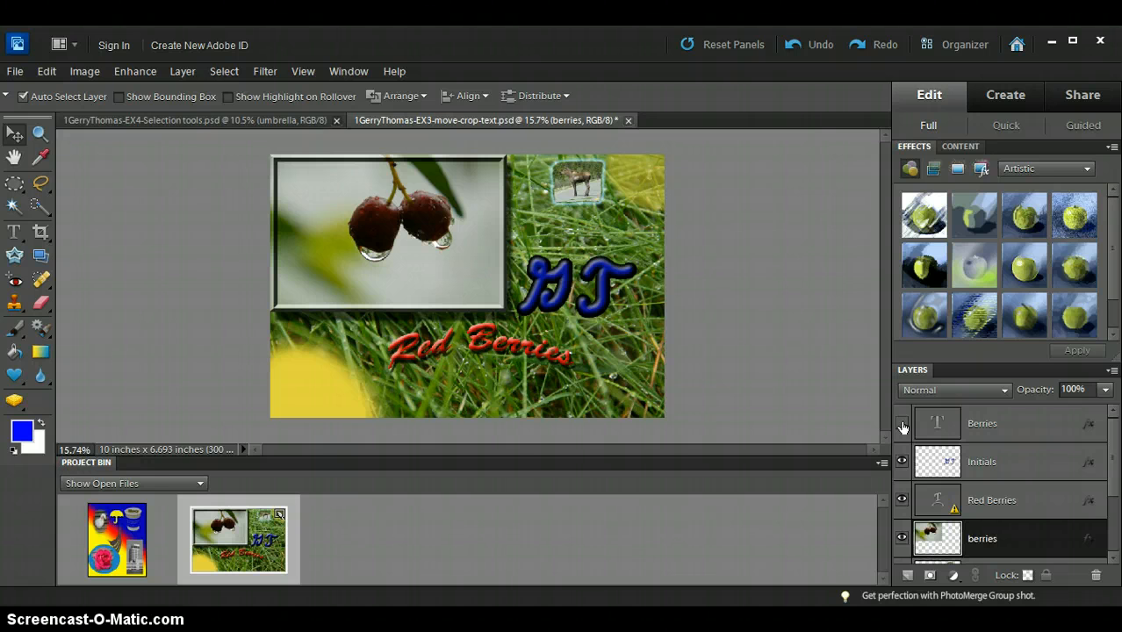
{"action": "left_click", "coordinate": [901, 426]}
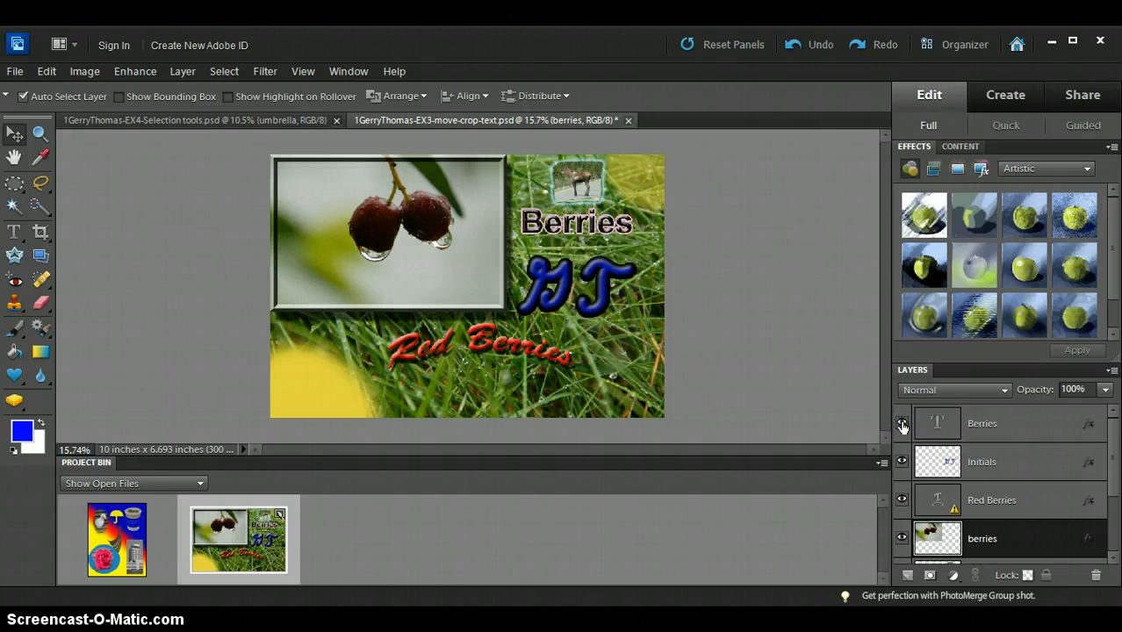
{"action": "left_click", "coordinate": [902, 464]}
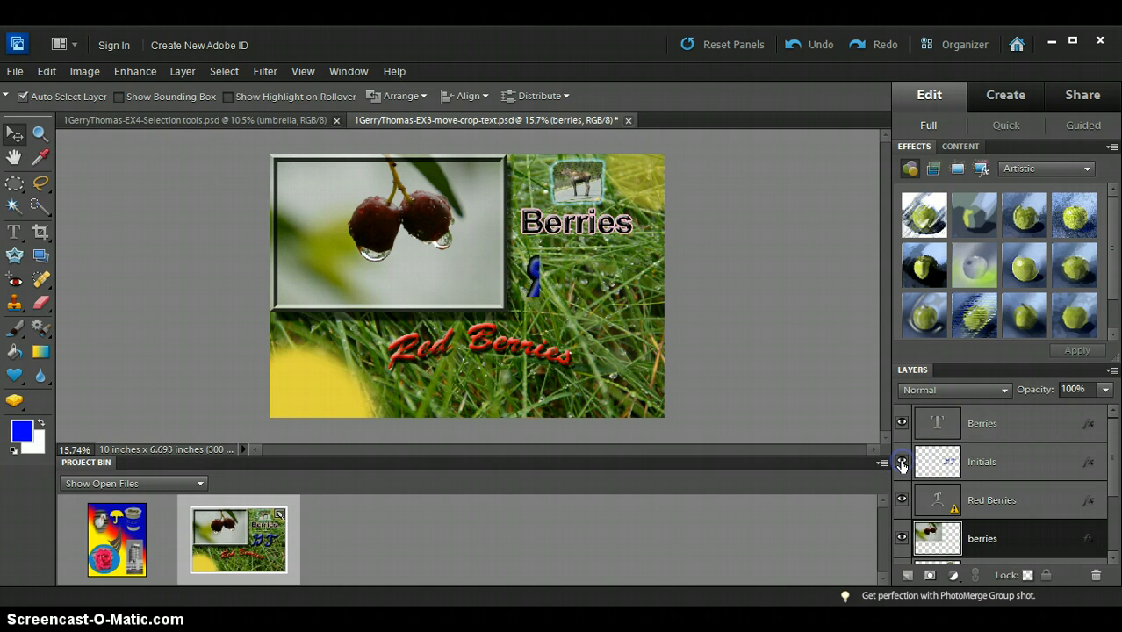
{"action": "left_click", "coordinate": [901, 464]}
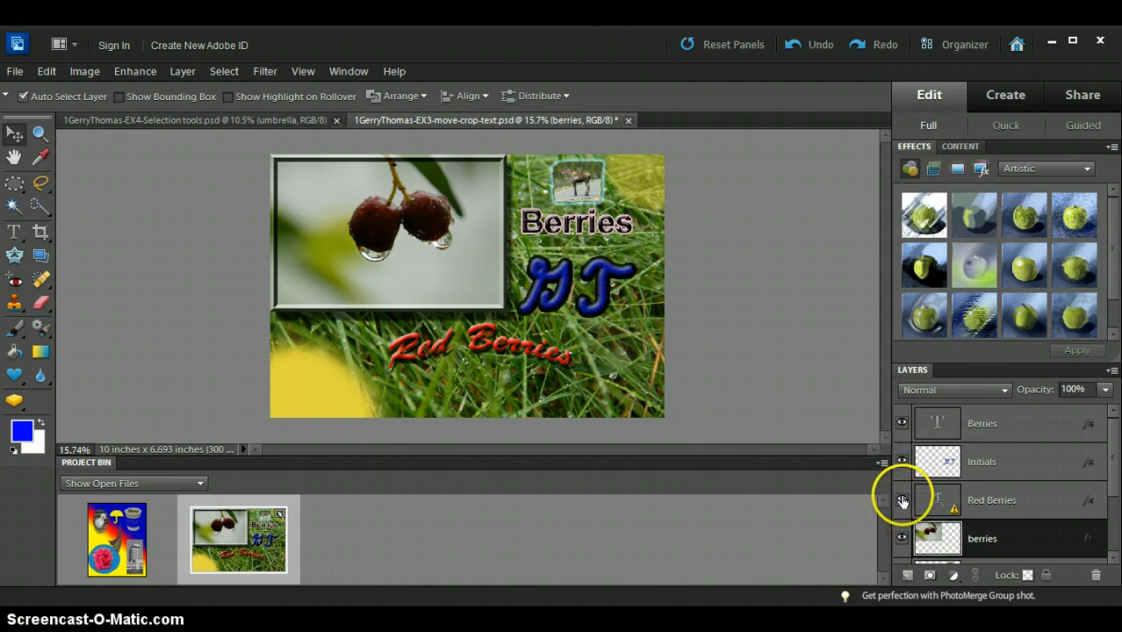
{"action": "left_click", "coordinate": [901, 499]}
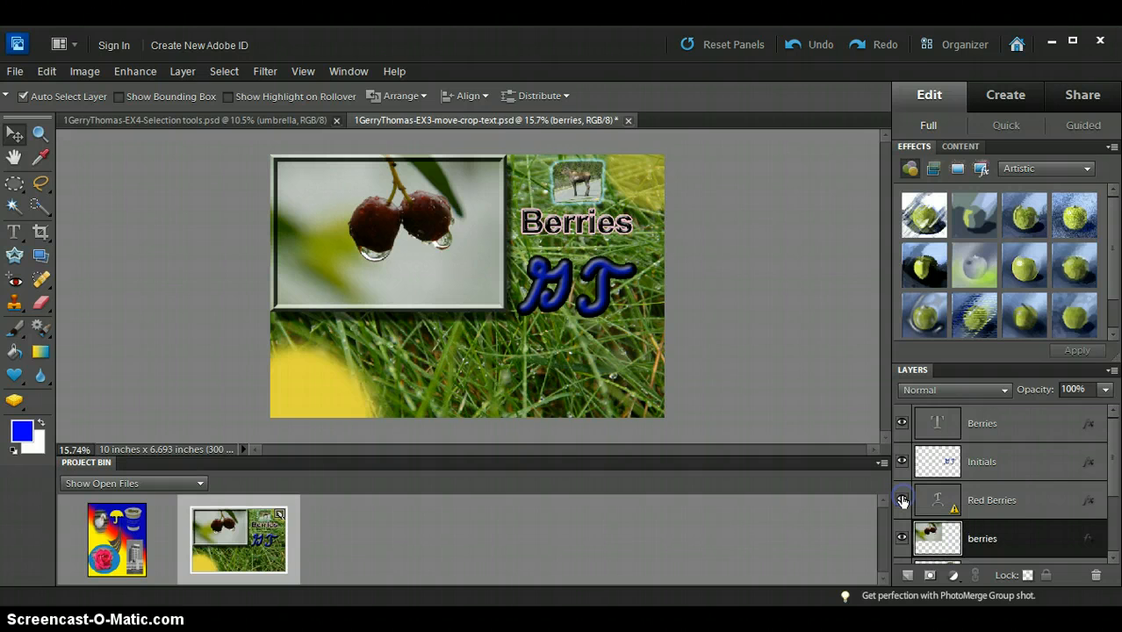
{"action": "left_click", "coordinate": [942, 539]}
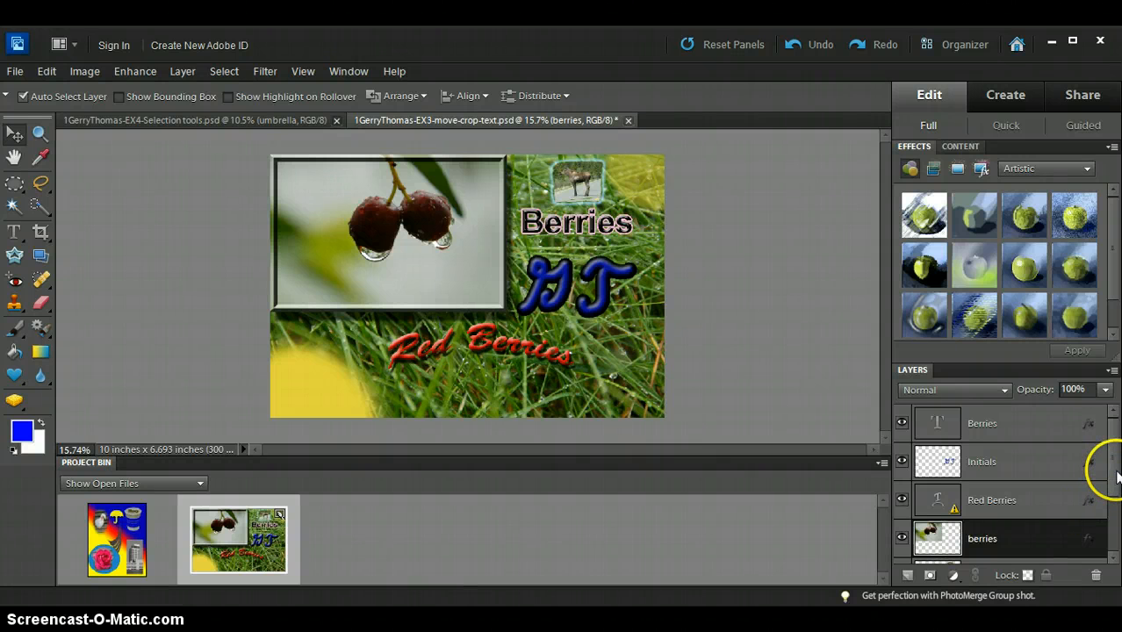
- Hide the berries photo layer and make it visible again
{"action": "scroll", "coordinate": [1113, 470], "scroll_direction": "down", "scroll_amount": 3}
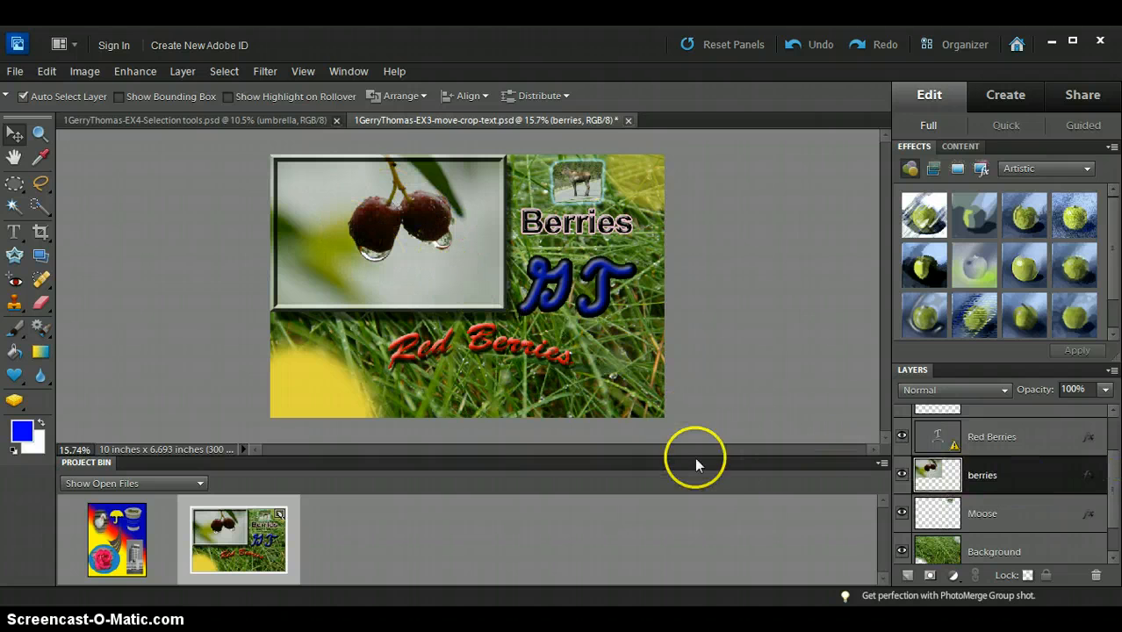
{"action": "left_click", "coordinate": [900, 475]}
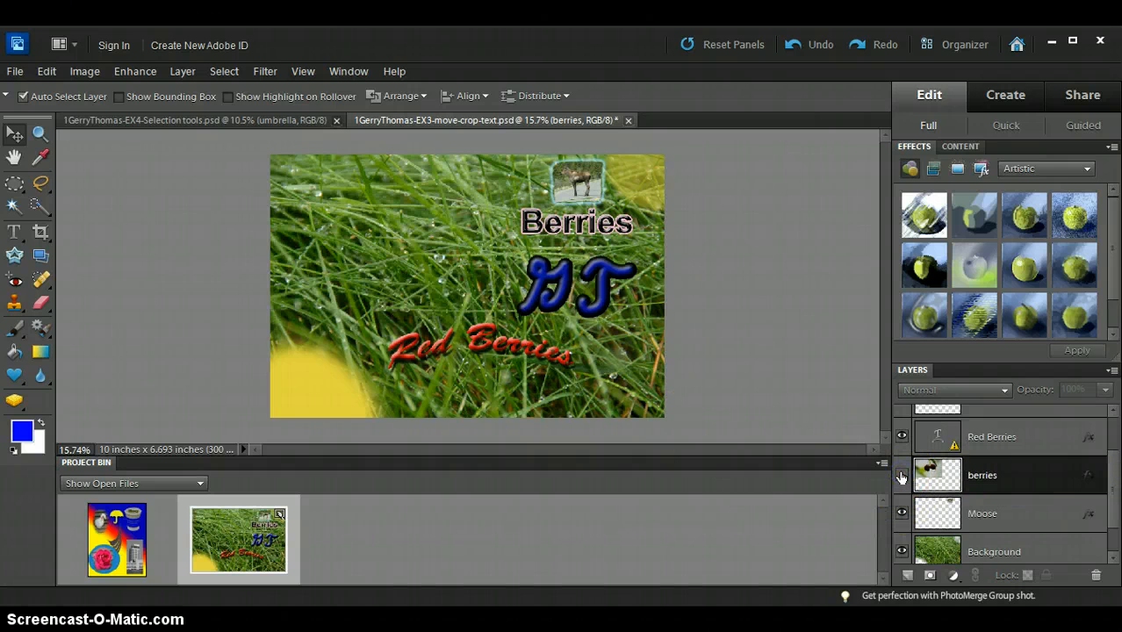
{"action": "left_click", "coordinate": [901, 475]}
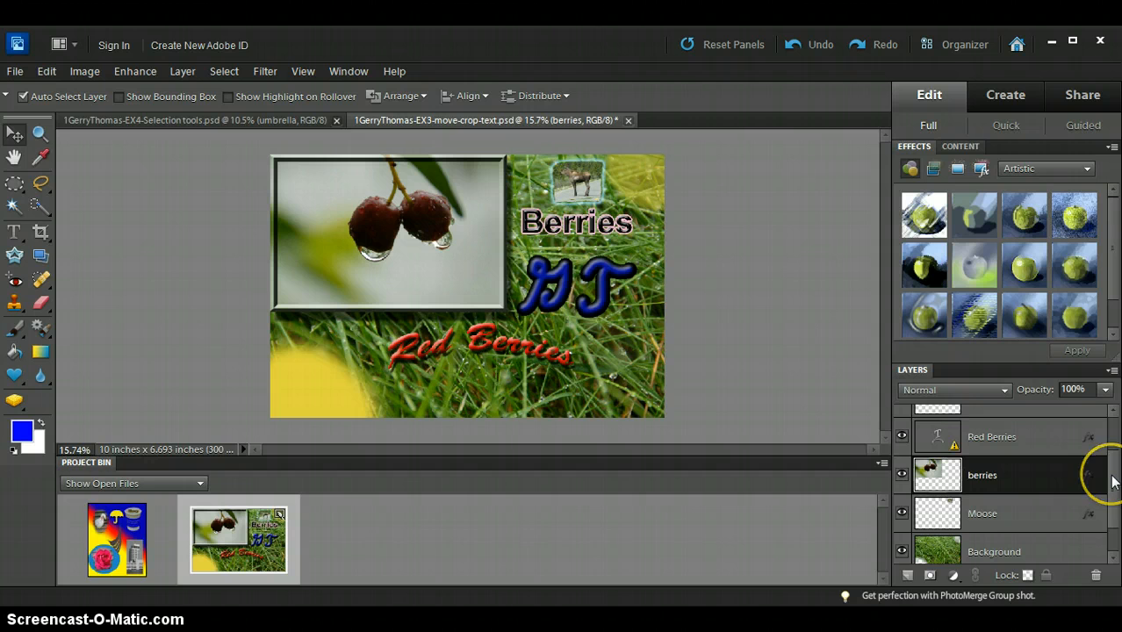
- Move the berries photo layer beneath the Background layer, directly above Background 2
{"action": "left_click_drag", "start_coordinate": [1112, 480], "coordinate": [1112, 499]}
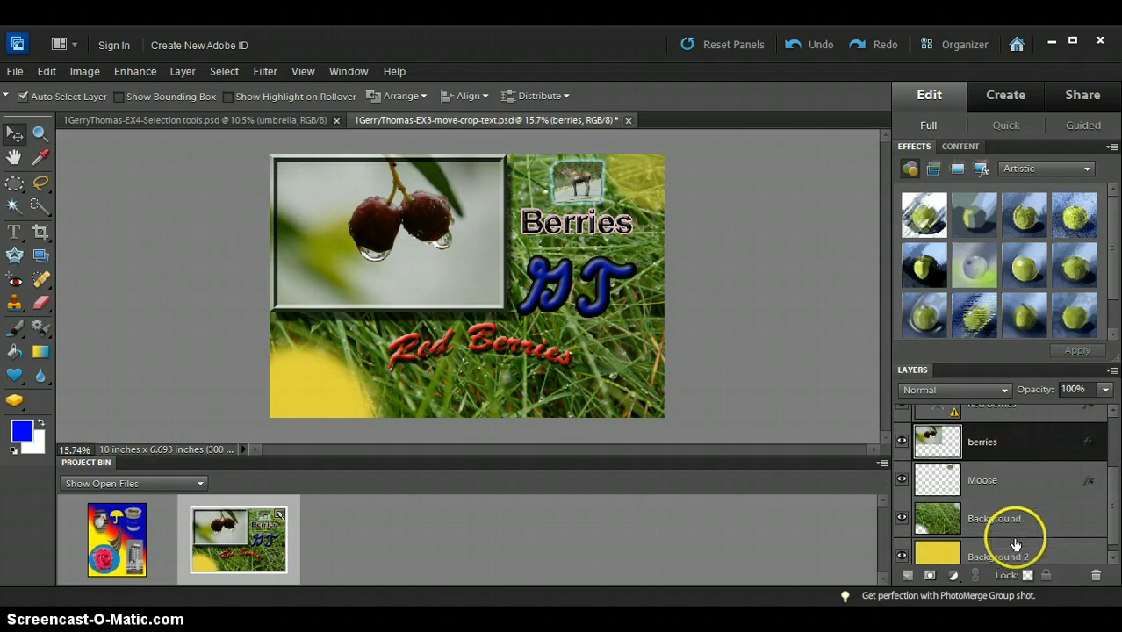
{"action": "left_click", "coordinate": [1023, 448]}
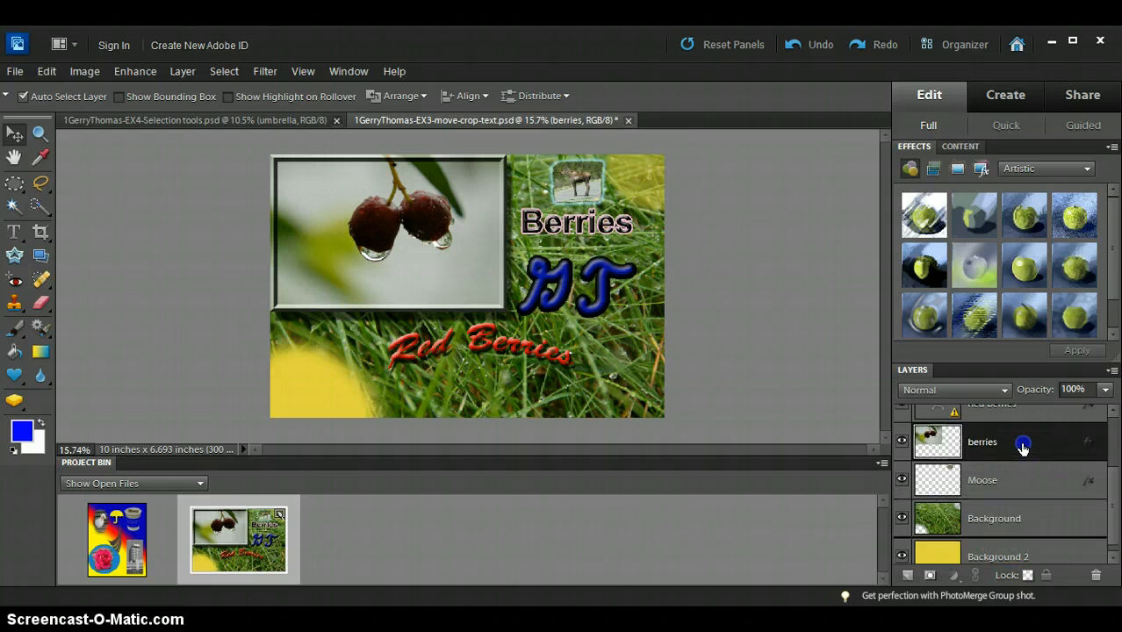
{"action": "left_click_drag", "start_coordinate": [1023, 448], "coordinate": [1027, 529]}
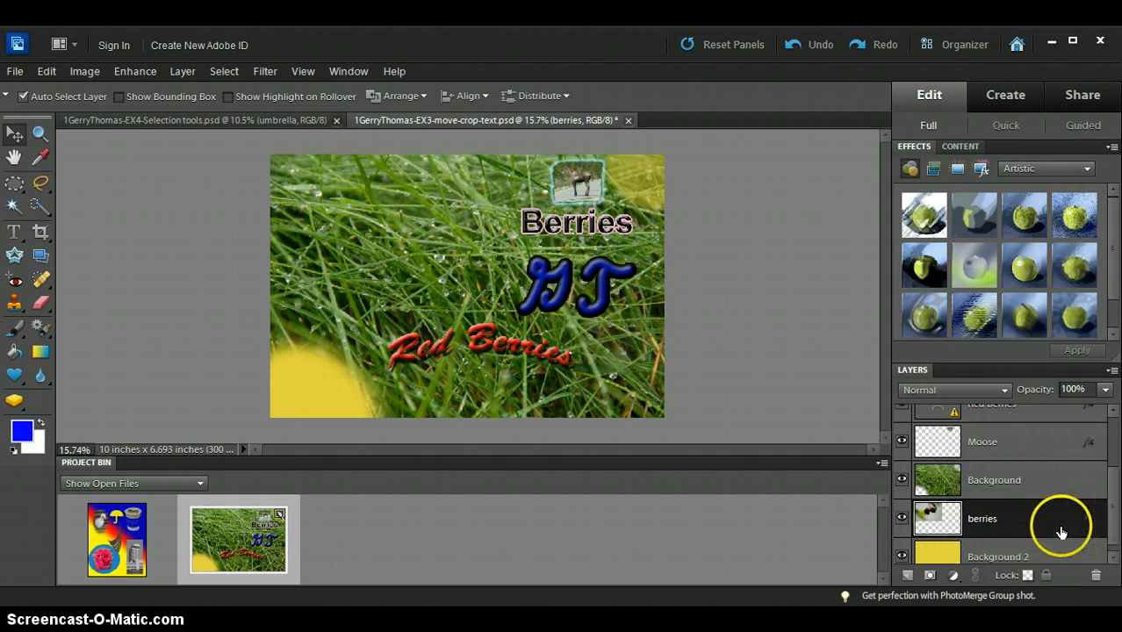
- Raise the berries photo layer so it sits between the Moose and Background layers
{"action": "left_click", "coordinate": [1017, 522]}
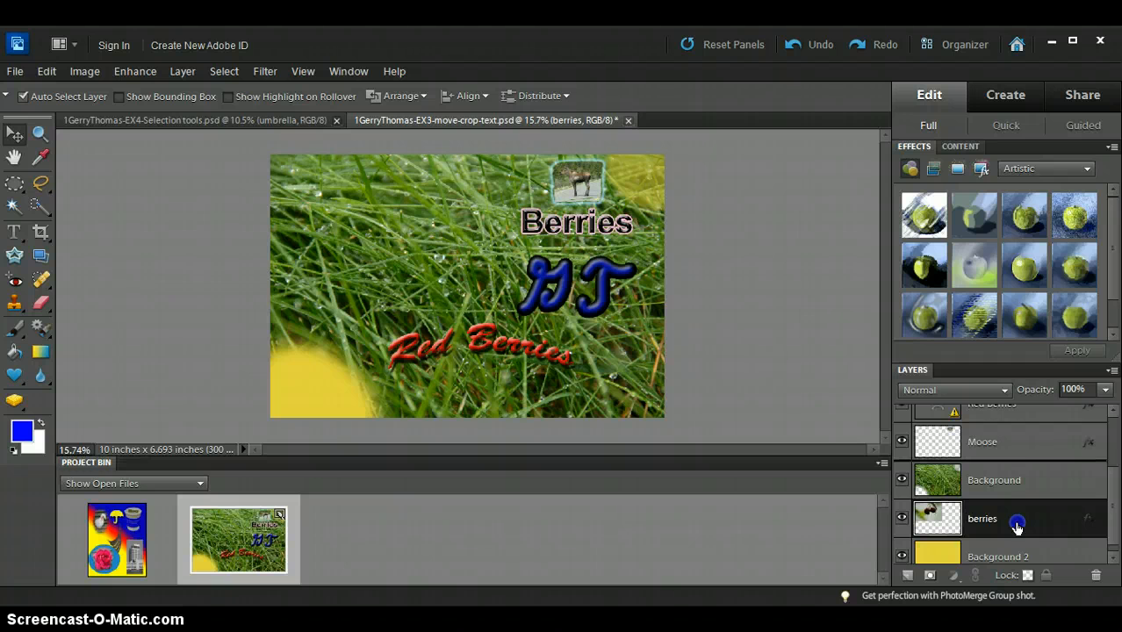
{"action": "left_click_drag", "start_coordinate": [1016, 518], "coordinate": [1017, 468]}
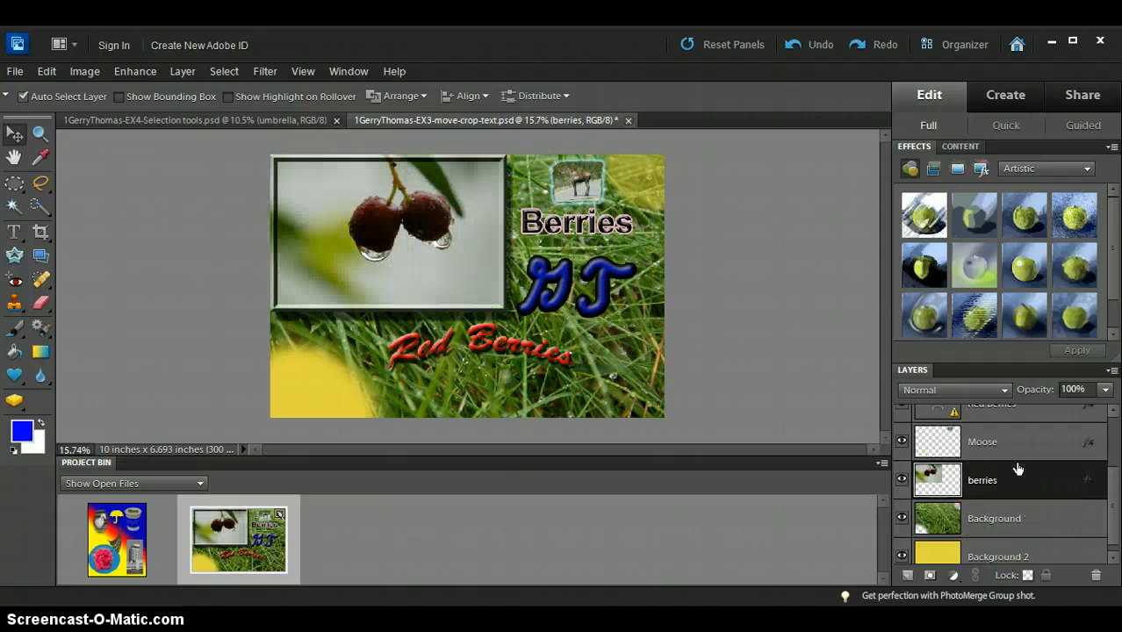
- Select the Moose layer and shift the moose picture slightly to the left above the Berries text with the Move tool
{"action": "left_click_drag", "start_coordinate": [1113, 506], "coordinate": [1115, 496]}
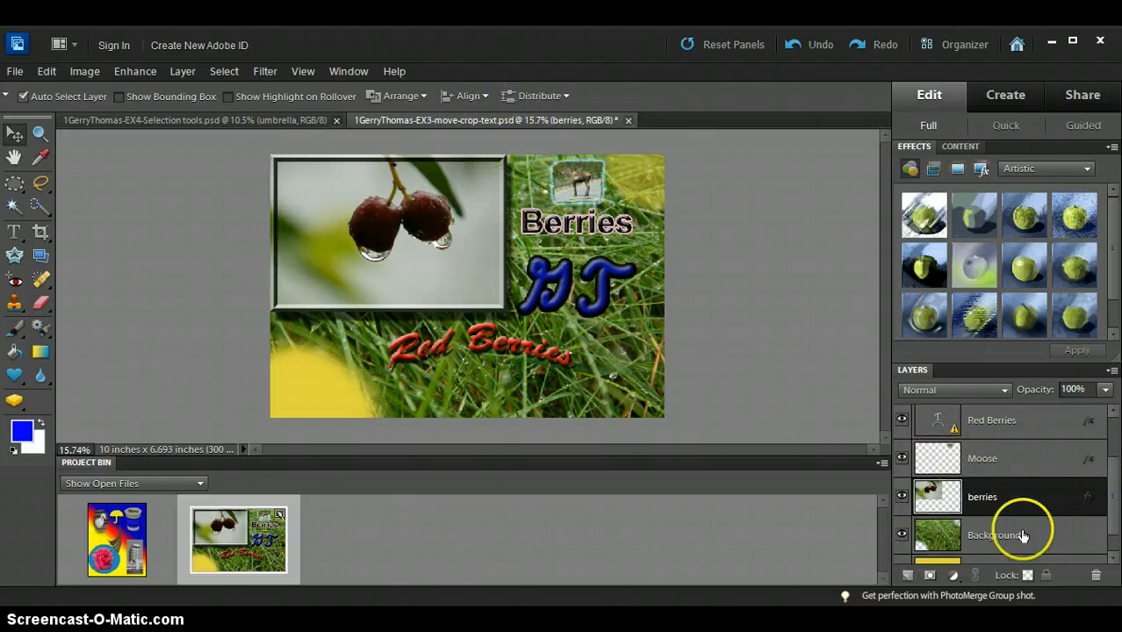
{"action": "left_click", "coordinate": [1018, 463]}
{"action": "left_click", "coordinate": [492, 276]}
{"action": "left_click", "coordinate": [16, 133]}
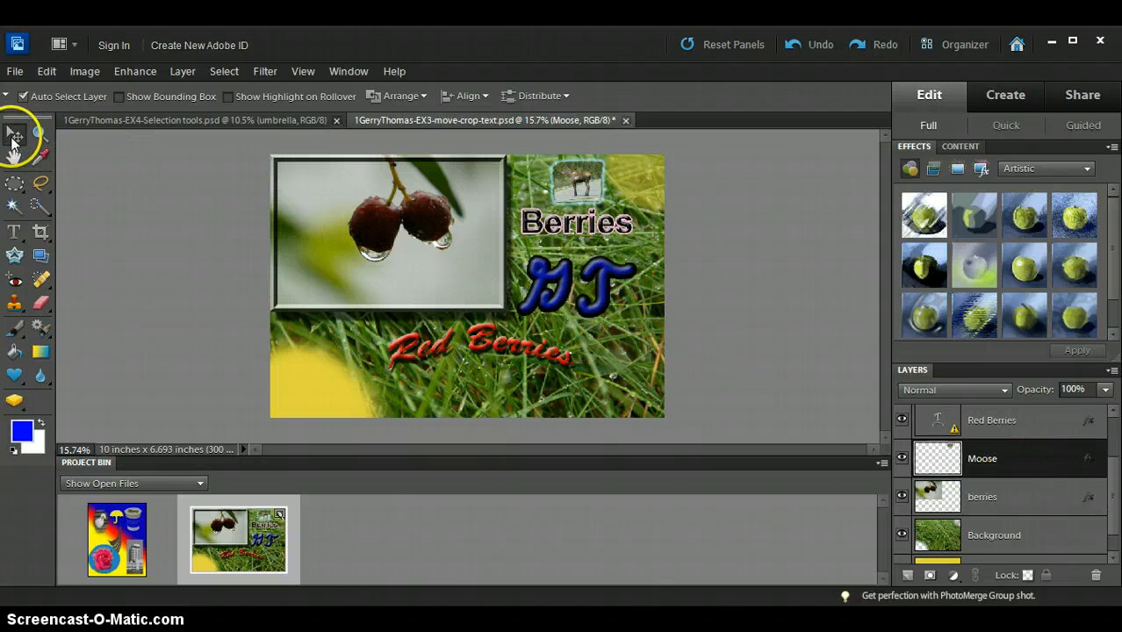
{"action": "mouse_move", "coordinate": [582, 188]}
{"action": "left_mouse_down"}
{"action": "mouse_move", "coordinate": [553, 211]}
{"action": "mouse_move", "coordinate": [548, 250]}
{"action": "mouse_move", "coordinate": [535, 198]}
{"action": "mouse_move", "coordinate": [475, 264]}
{"action": "mouse_move", "coordinate": [474, 397]}
{"action": "mouse_move", "coordinate": [624, 314]}
{"action": "mouse_move", "coordinate": [586, 190]}
{"action": "mouse_move", "coordinate": [560, 182]}
{"action": "mouse_move", "coordinate": [641, 373]}
{"action": "mouse_move", "coordinate": [474, 373]}
{"action": "mouse_move", "coordinate": [575, 186]}
{"action": "left_mouse_up"}
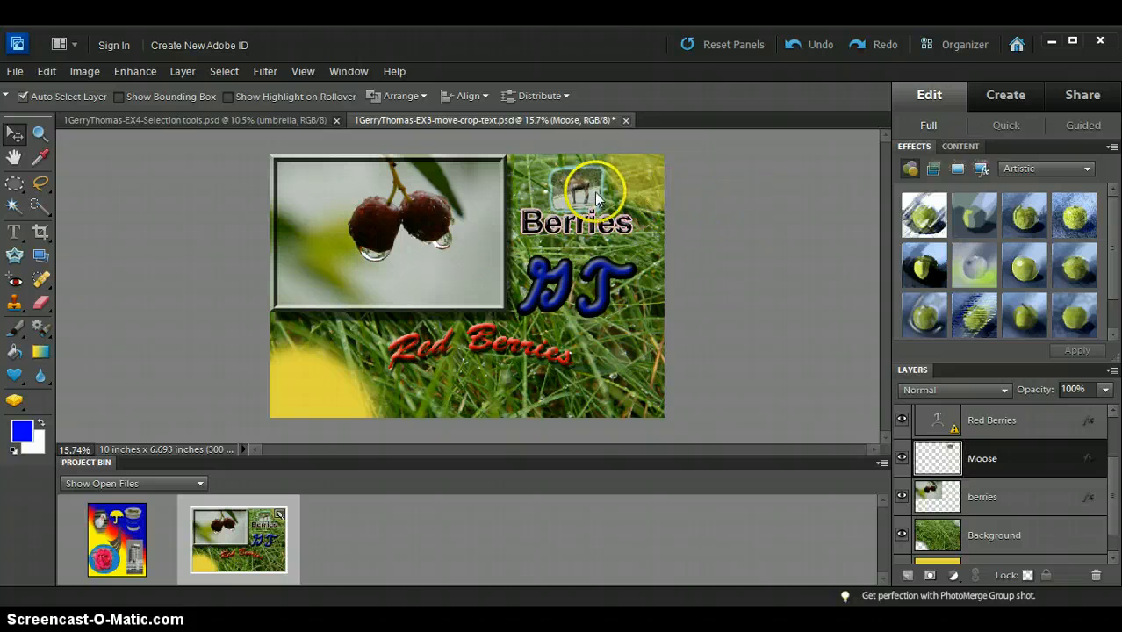
{"action": "left_click_drag", "start_coordinate": [576, 195], "coordinate": [587, 186]}
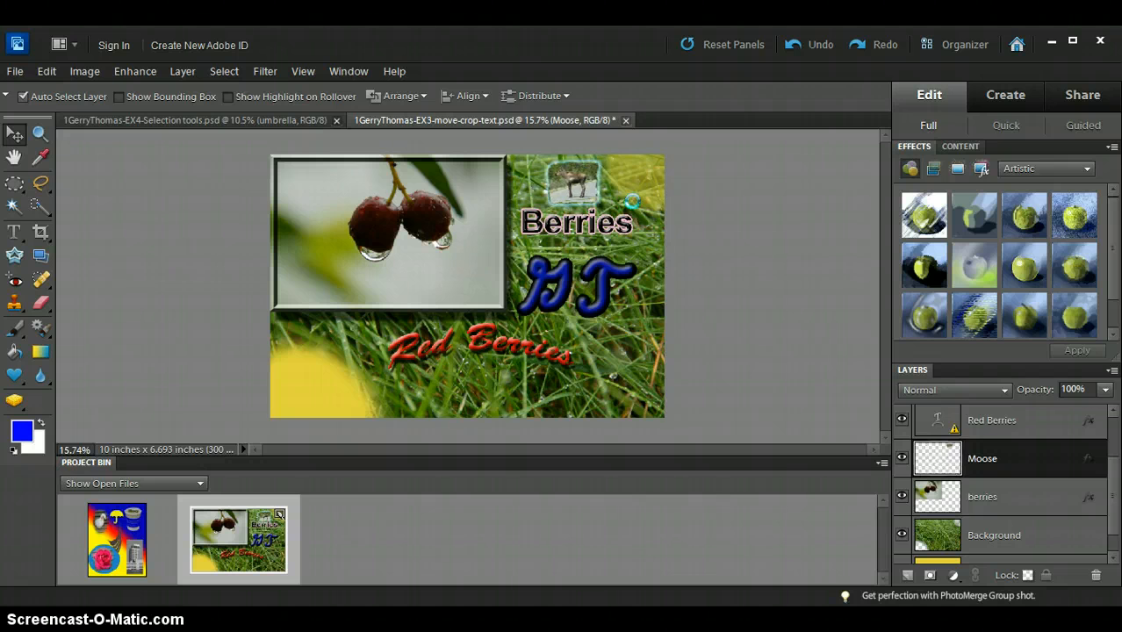
{"action": "left_click_drag", "start_coordinate": [632, 202], "coordinate": [623, 201]}
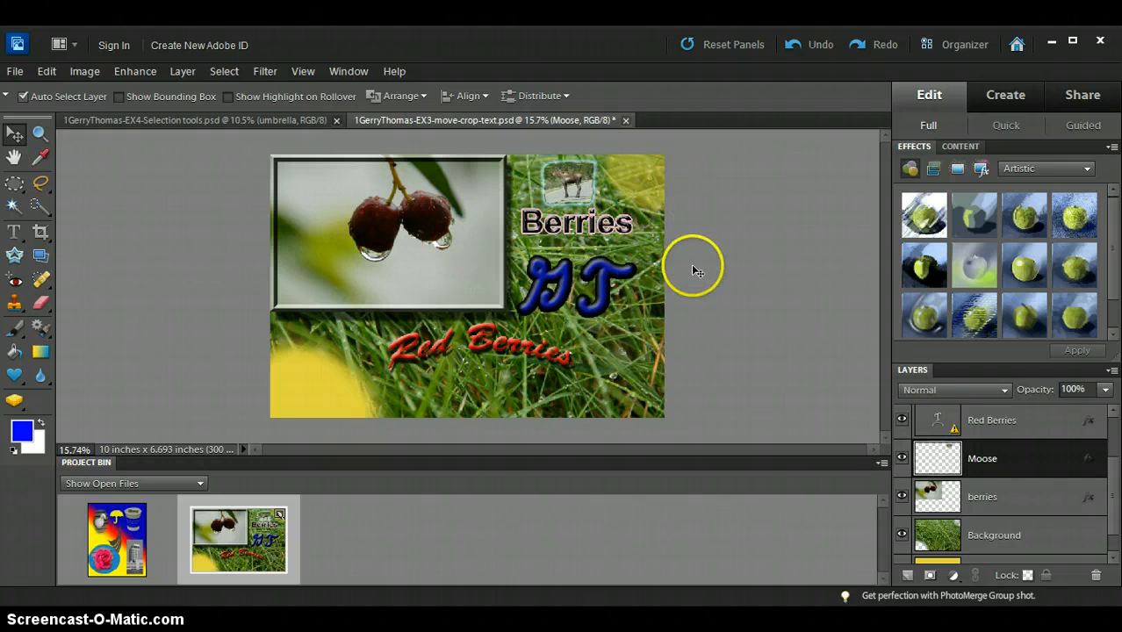
- Convert the berries photo layer to black and white with the Scenic Landscape style, and undo the conversion
{"action": "left_click", "coordinate": [998, 500]}
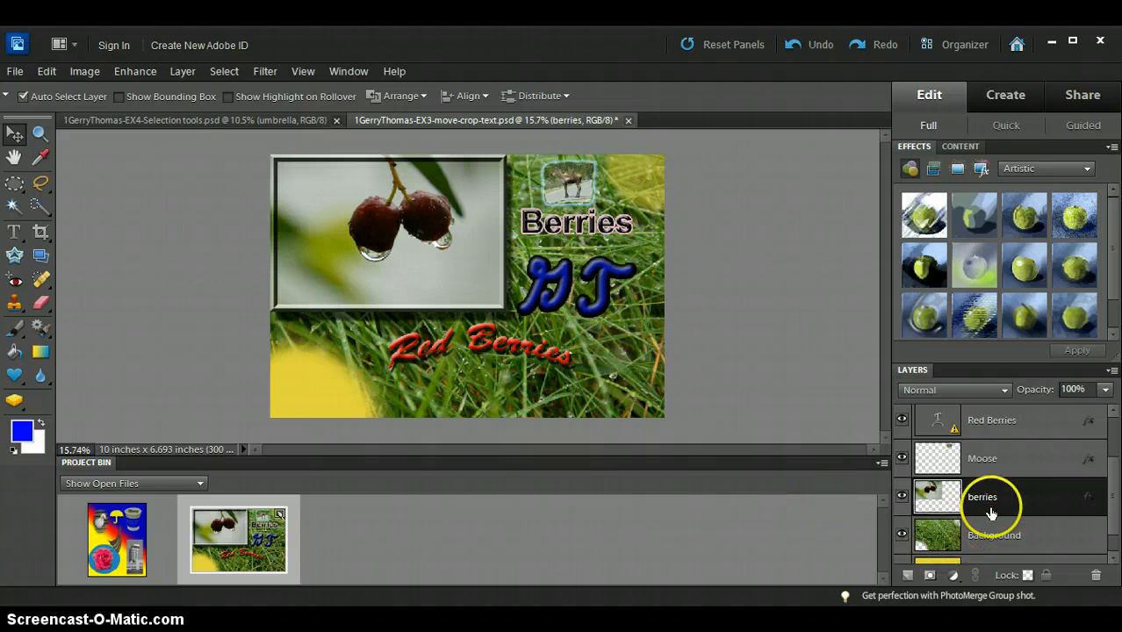
{"action": "left_click", "coordinate": [132, 75]}
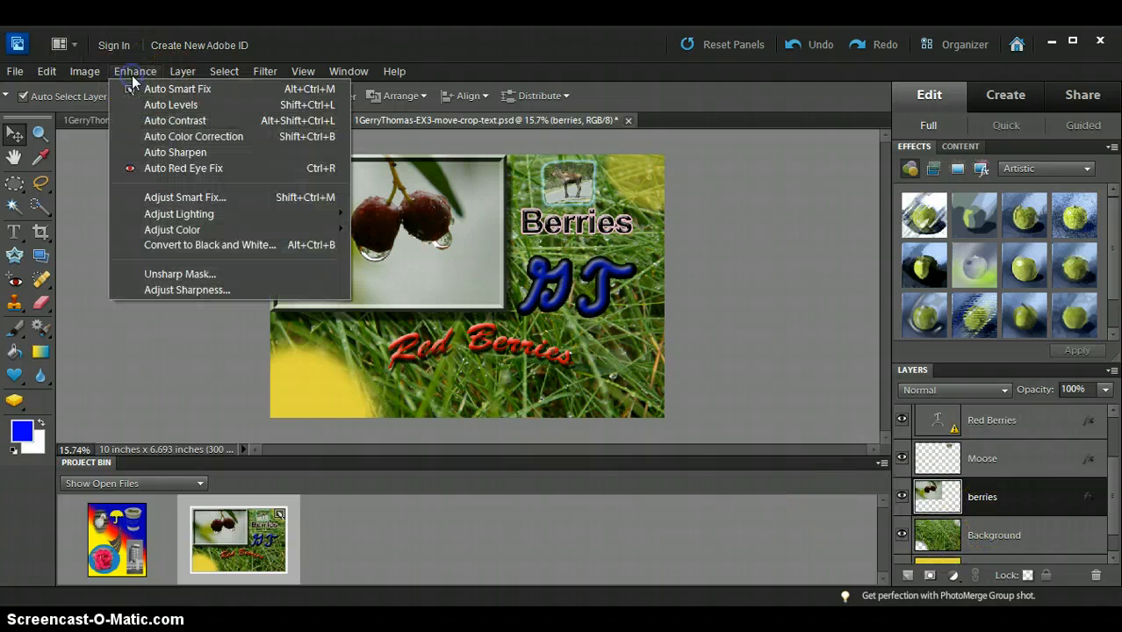
{"action": "left_click", "coordinate": [213, 244]}
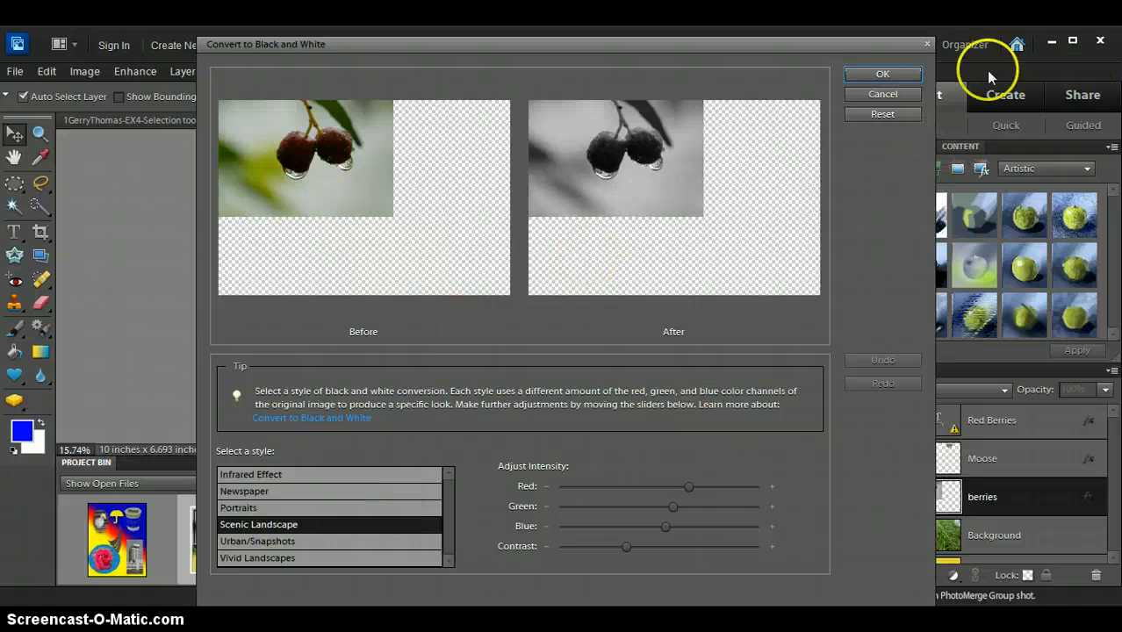
{"action": "left_click", "coordinate": [883, 75]}
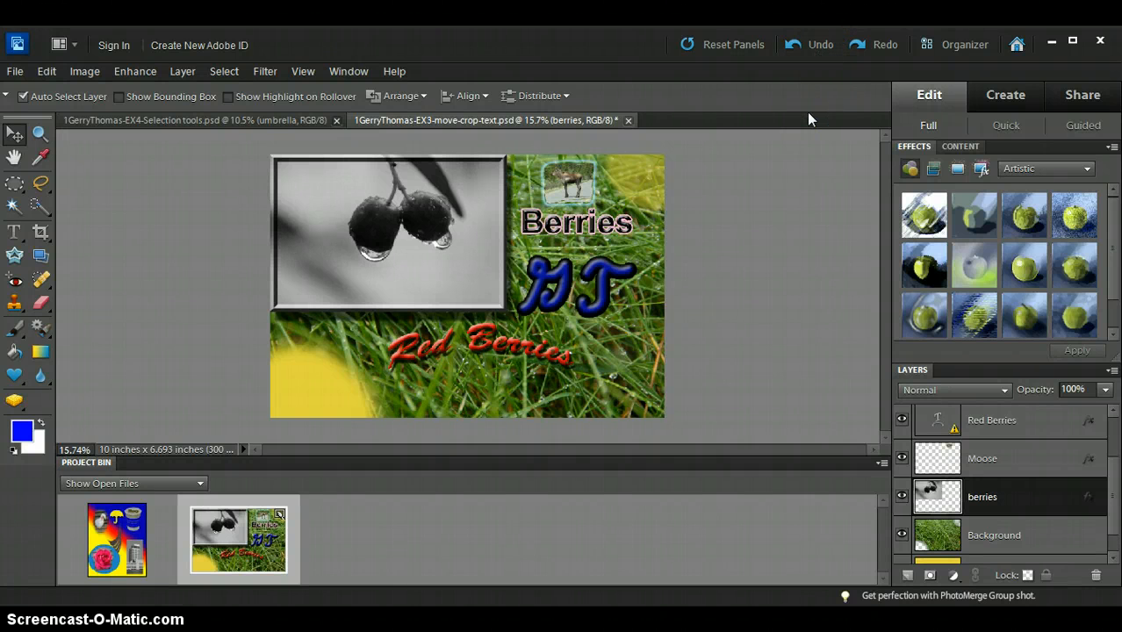
{"action": "key", "text": "ctrl+z"}
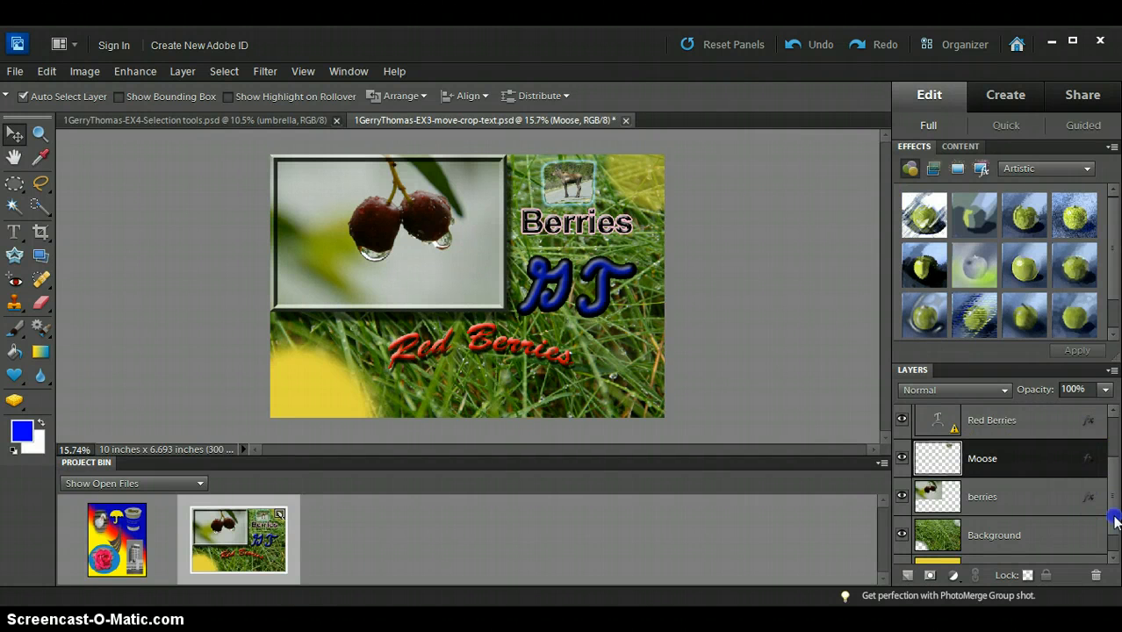
- Show the bounding box on the Initials layer and enlarge the initials proportionally to about 114.7%
{"action": "scroll", "coordinate": [1115, 522], "scroll_direction": "up", "scroll_amount": 2}
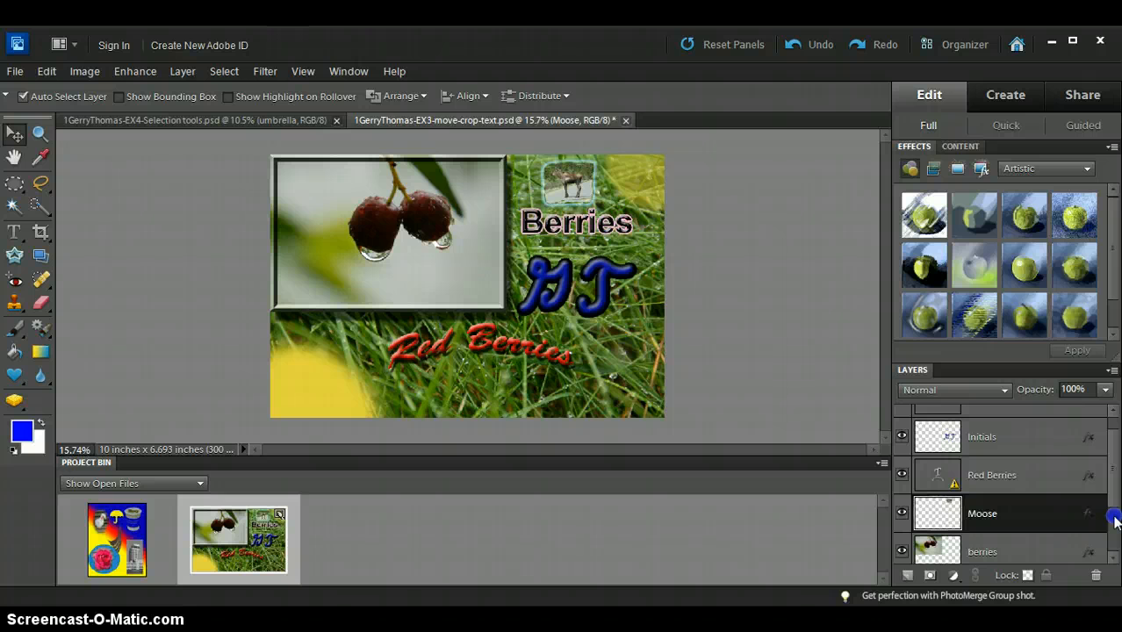
{"action": "left_click", "coordinate": [1016, 439]}
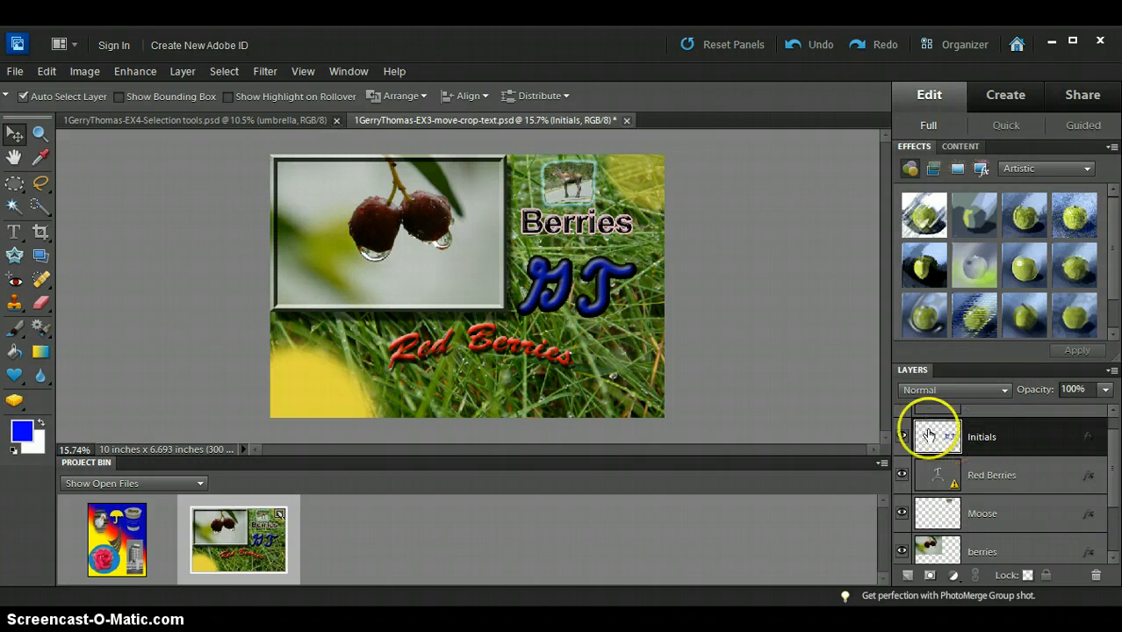
{"action": "left_click", "coordinate": [118, 97]}
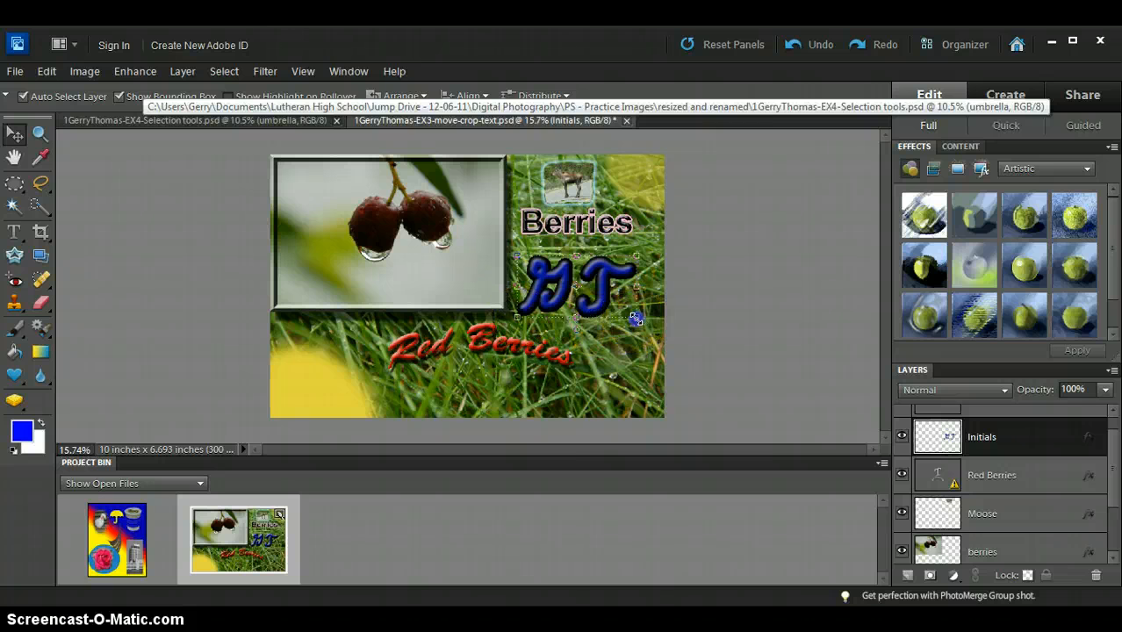
{"action": "left_click_drag", "start_coordinate": [634, 318], "coordinate": [654, 325]}
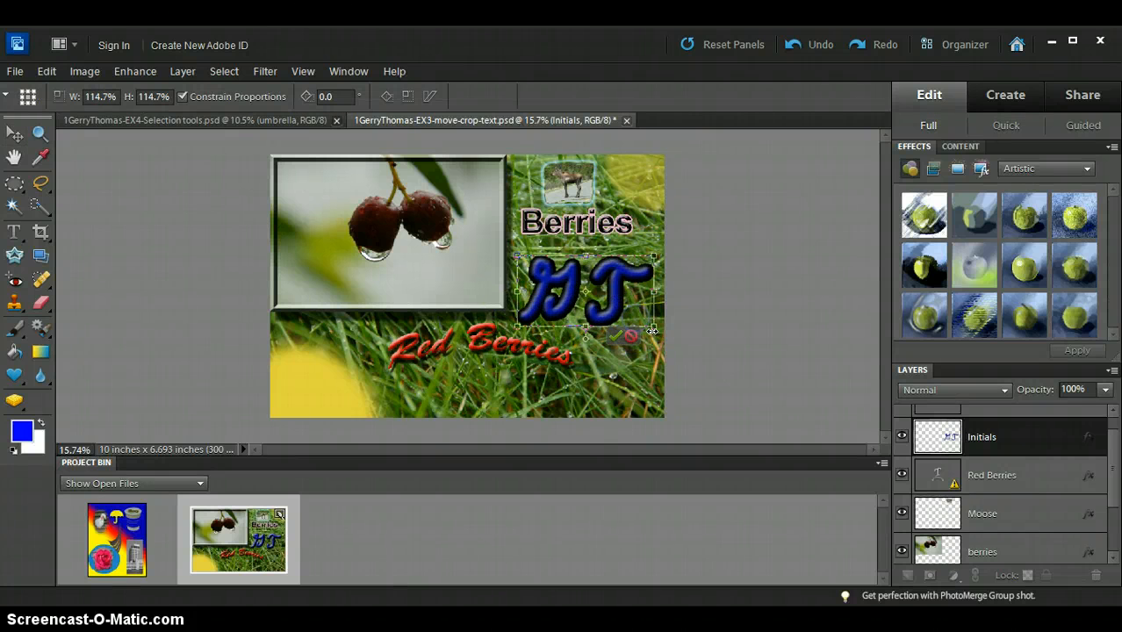
- Stretch the initials freely to about 110.5% width and 120.1% height, apply the transform, and hide the bounding box
{"action": "left_click_drag", "start_coordinate": [585, 326], "coordinate": [584, 328]}
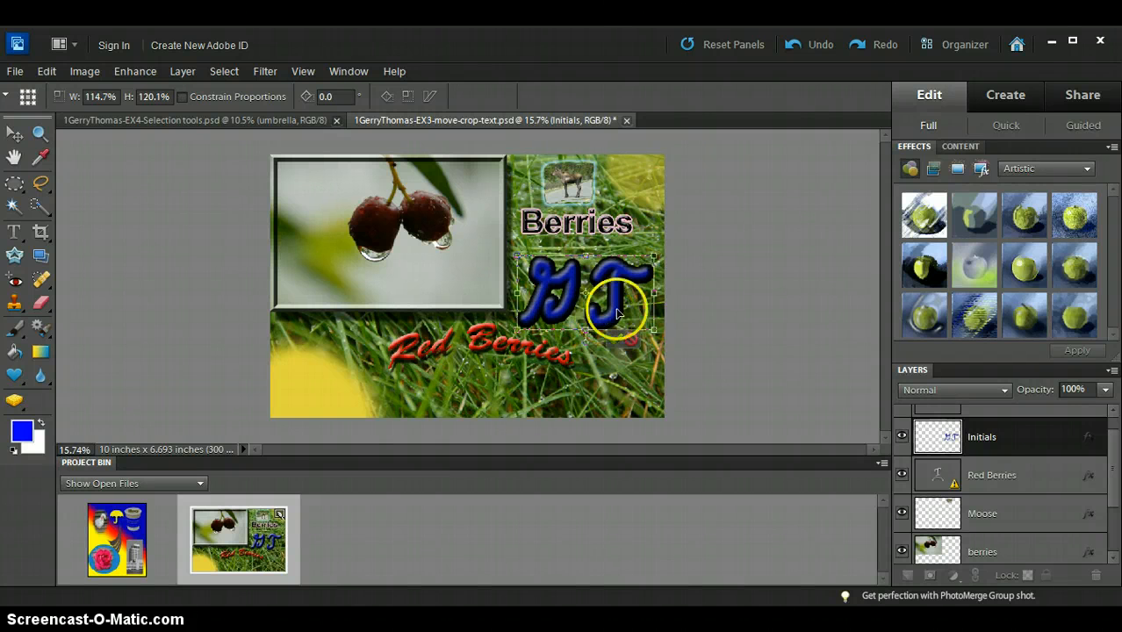
{"action": "left_click_drag", "start_coordinate": [654, 295], "coordinate": [653, 296]}
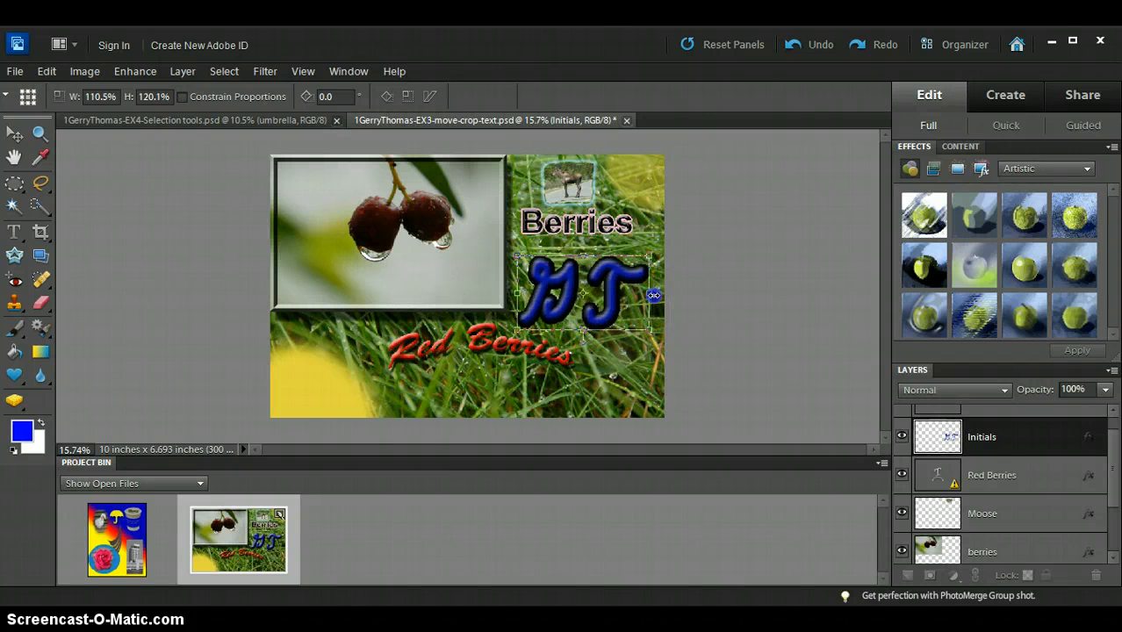
{"action": "left_click", "coordinate": [601, 343]}
{"action": "left_click", "coordinate": [609, 340]}
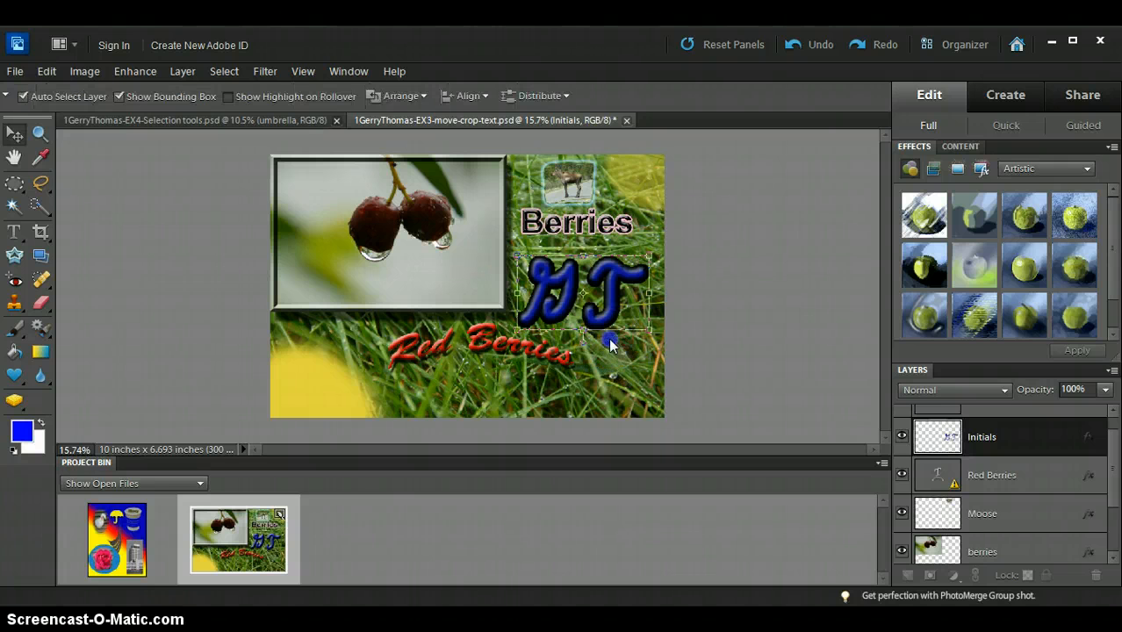
{"action": "left_click", "coordinate": [708, 351]}
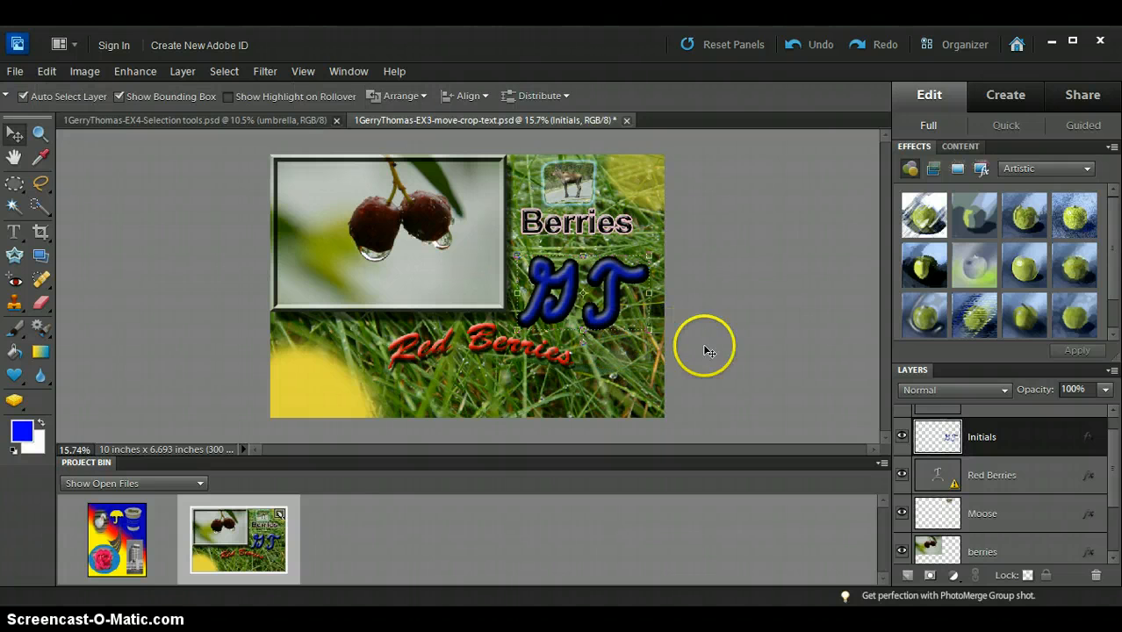
{"action": "left_click", "coordinate": [118, 96]}
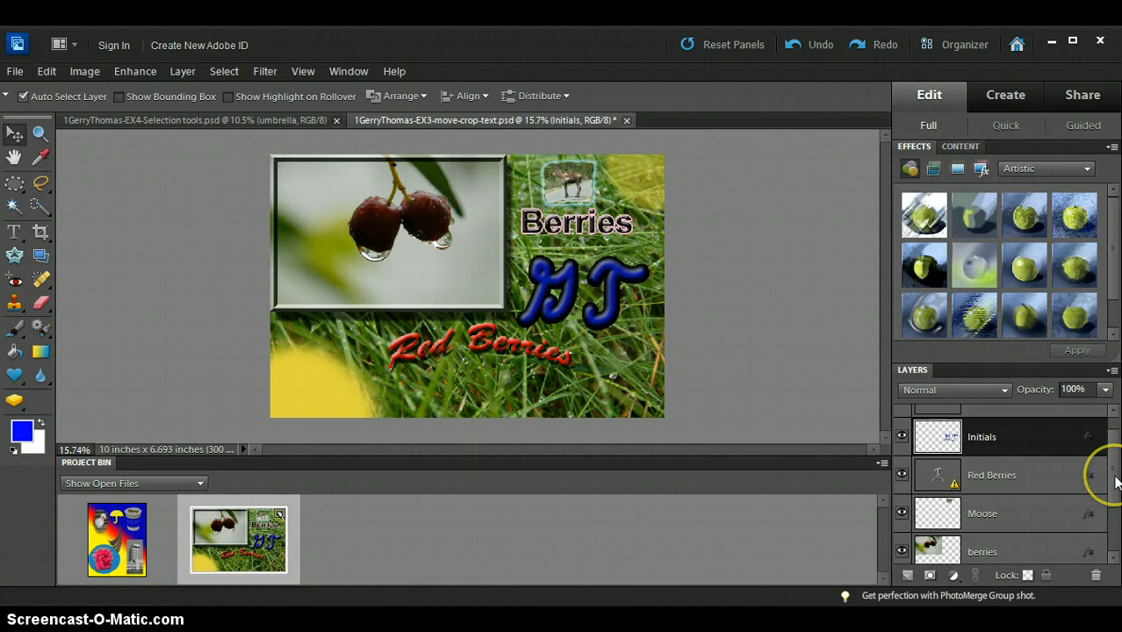
{"action": "scroll", "coordinate": [1115, 478], "scroll_direction": "down", "scroll_amount": 3}
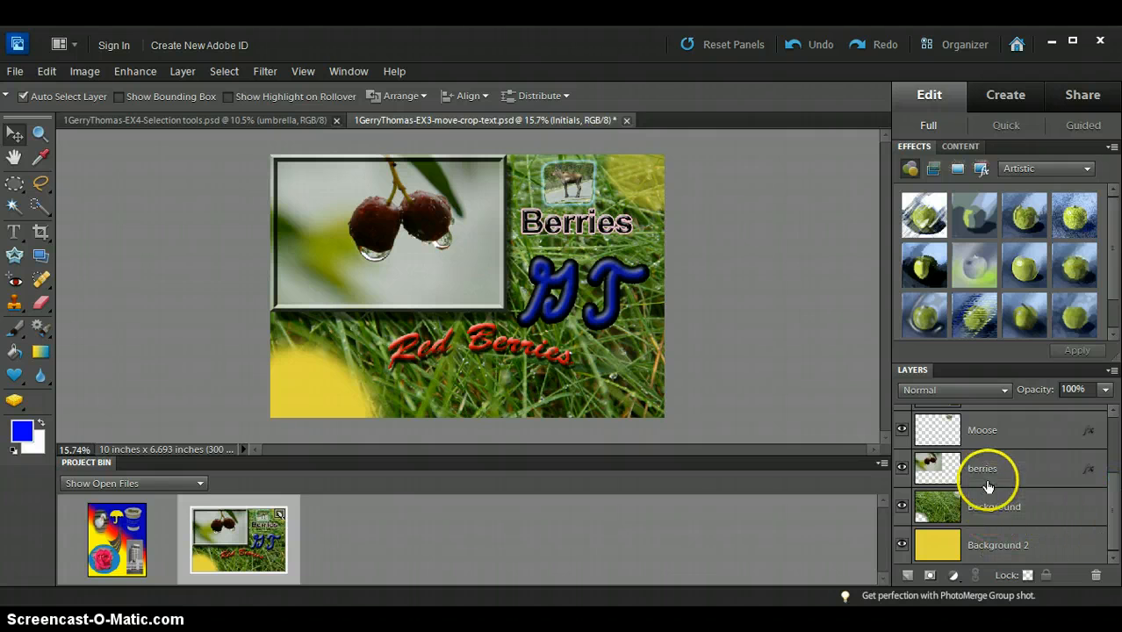
{"action": "scroll", "coordinate": [1114, 529], "scroll_direction": "up", "scroll_amount": 2}
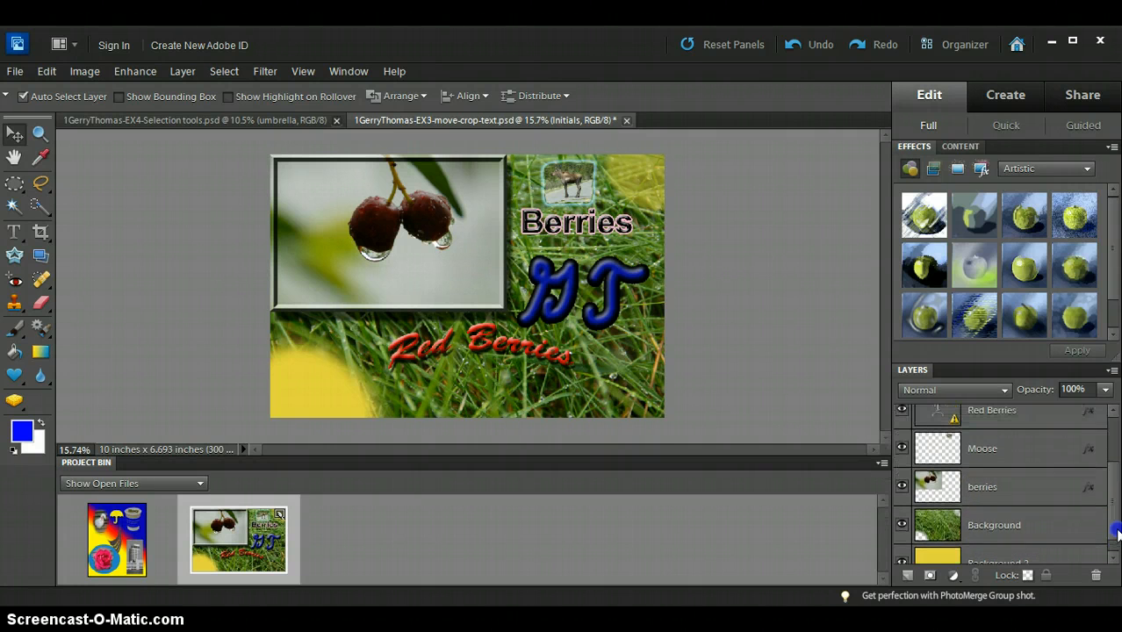
{"action": "scroll", "coordinate": [1116, 531], "scroll_direction": "up", "scroll_amount": 3}
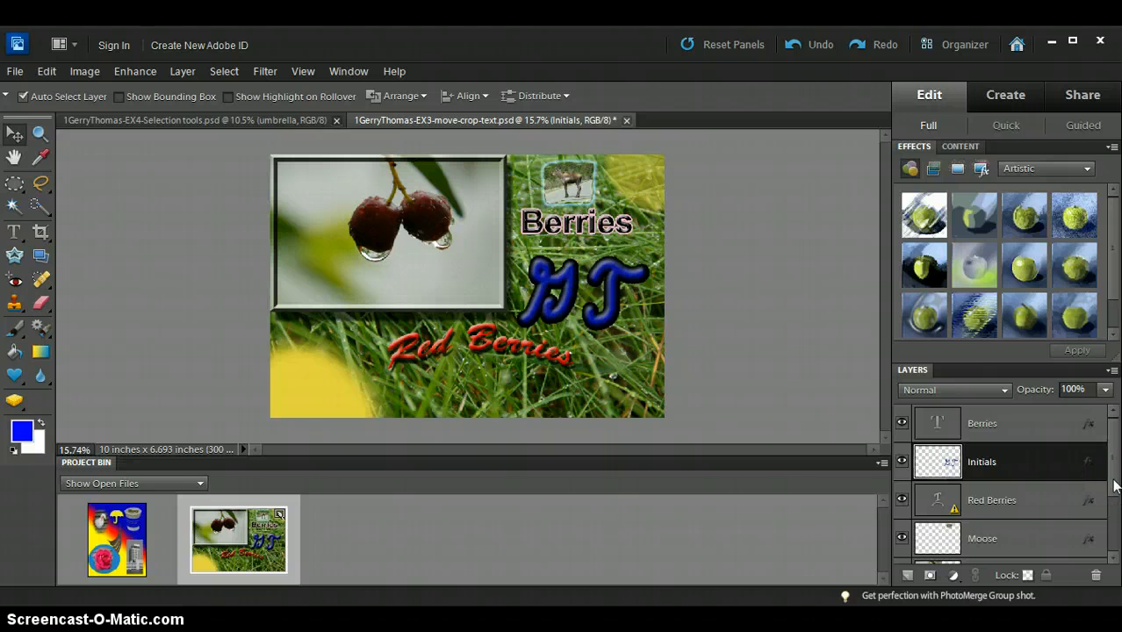
{"action": "scroll", "coordinate": [1115, 485], "scroll_direction": "down", "scroll_amount": 3}
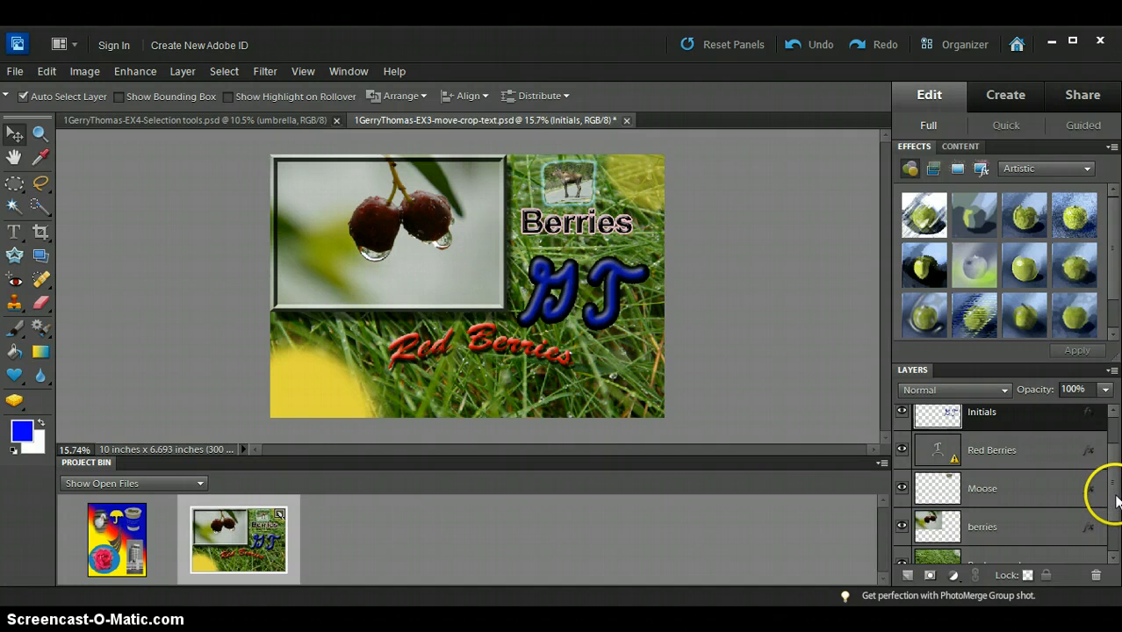
{"action": "scroll", "coordinate": [1115, 500], "scroll_direction": "up", "scroll_amount": 2}
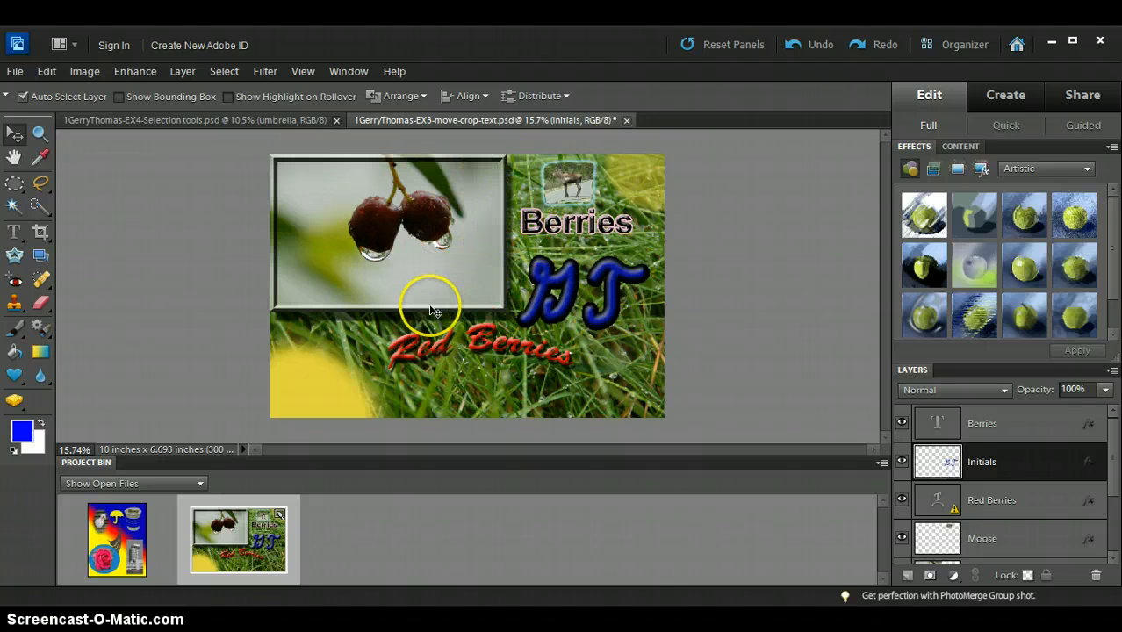
- Open the berries layer's style settings beside the photo and try bevel sizes of 135 px and 65 px
{"action": "left_click_drag", "start_coordinate": [1111, 466], "coordinate": [1110, 482]}
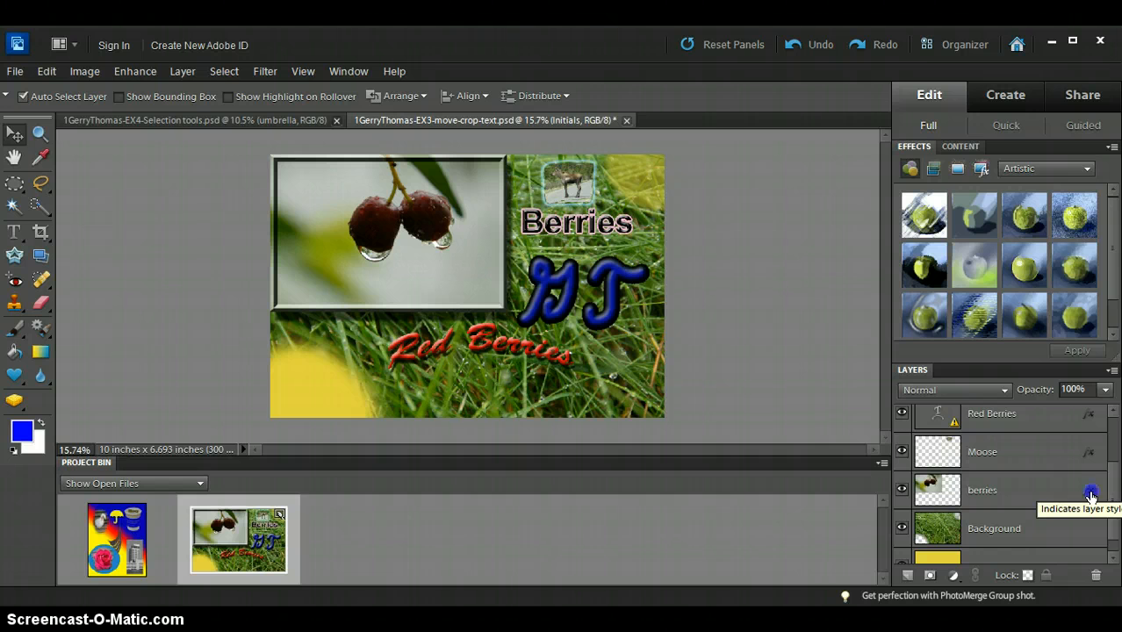
{"action": "double_click", "coordinate": [1089, 496]}
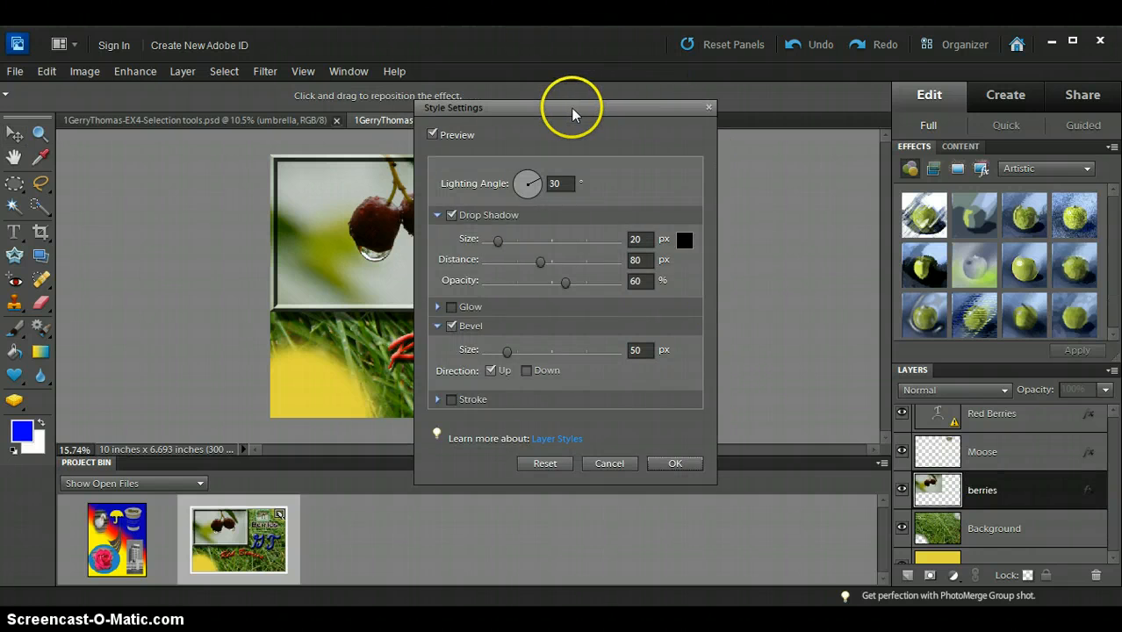
{"action": "left_click_drag", "start_coordinate": [571, 112], "coordinate": [859, 100]}
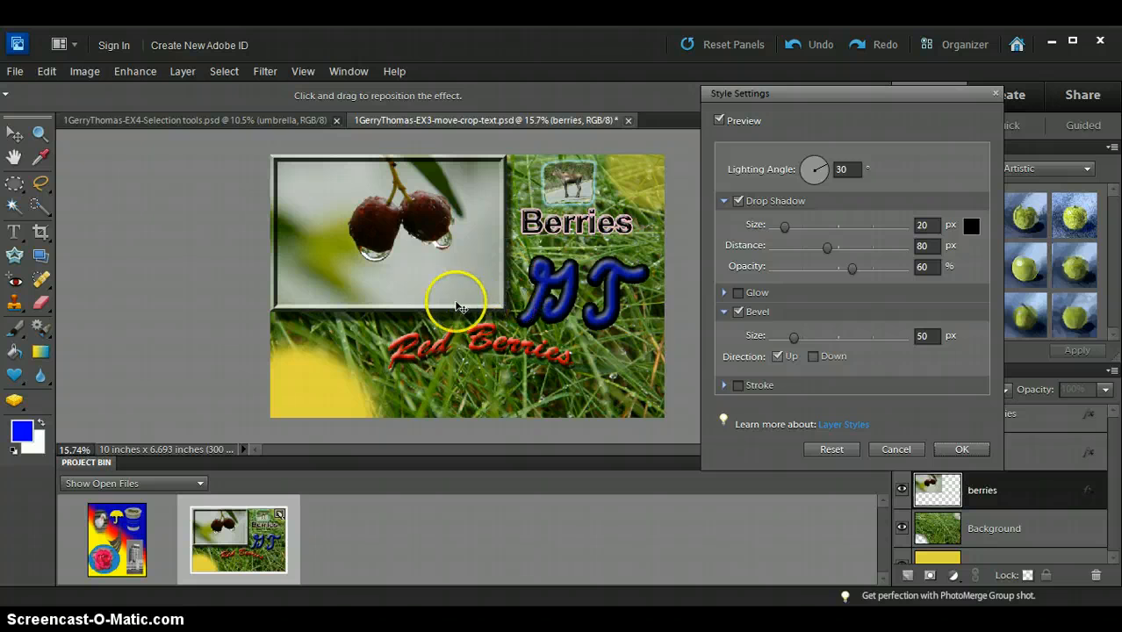
{"action": "left_click", "coordinate": [793, 341]}
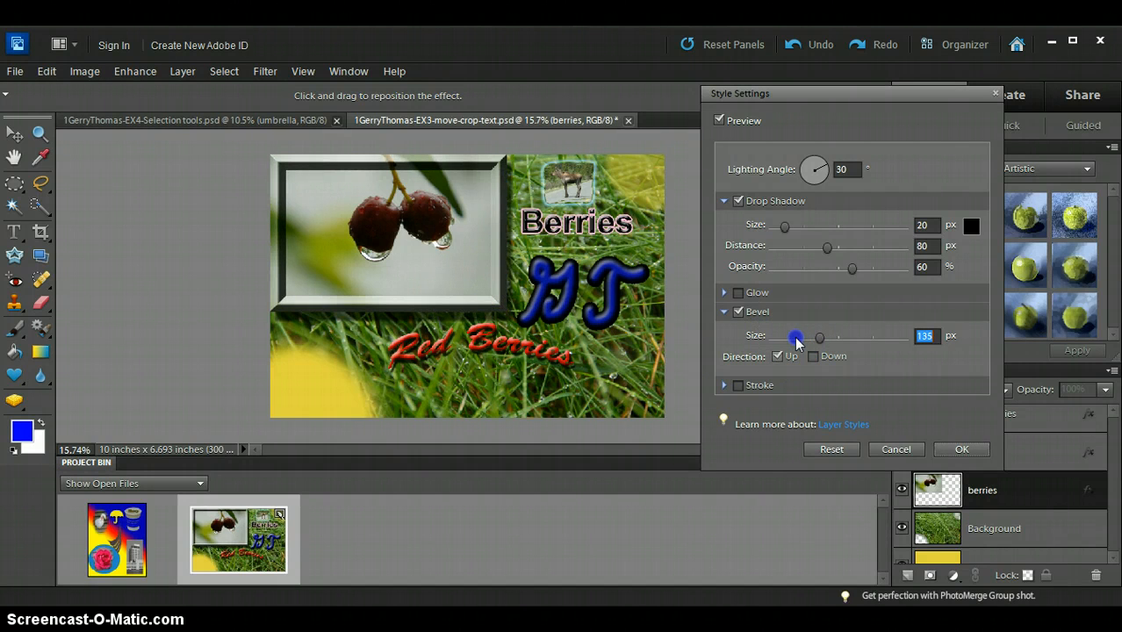
{"action": "mouse_move", "coordinate": [820, 338]}
{"action": "left_mouse_down"}
{"action": "mouse_move", "coordinate": [834, 338]}
{"action": "mouse_move", "coordinate": [789, 342]}
{"action": "mouse_move", "coordinate": [798, 342]}
{"action": "left_mouse_up"}
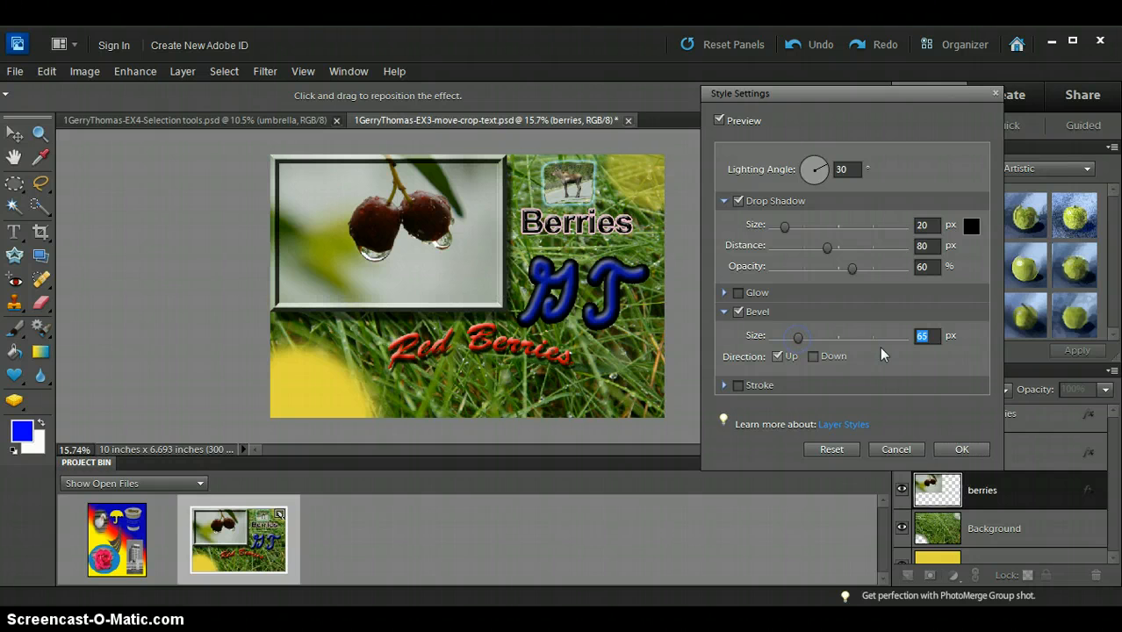
- Try bevel sizes of 236 px and 154 px on the berries layer, and cancel the style changes
{"action": "left_click", "coordinate": [797, 341]}
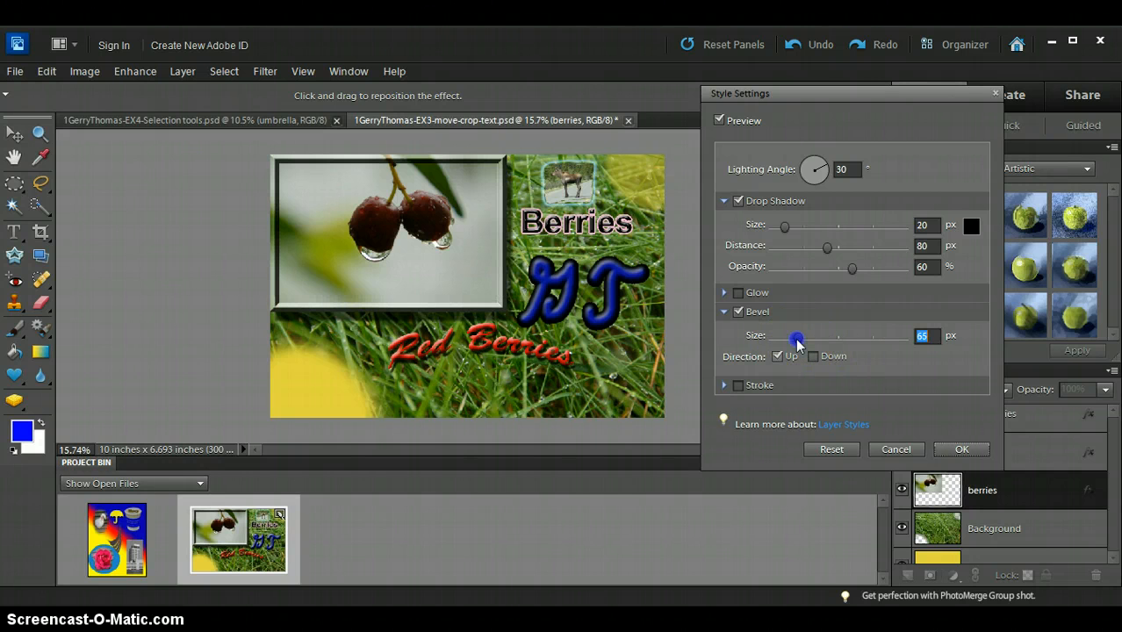
{"action": "left_click_drag", "start_coordinate": [797, 342], "coordinate": [798, 343]}
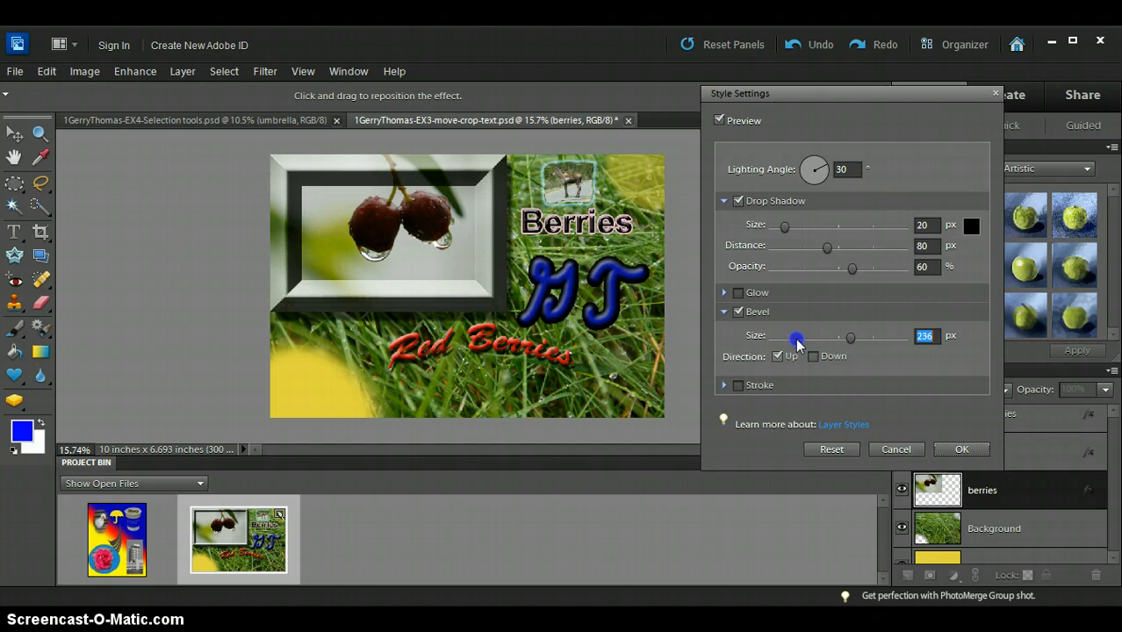
{"action": "left_click", "coordinate": [851, 342]}
{"action": "left_click_drag", "start_coordinate": [851, 344], "coordinate": [825, 348]}
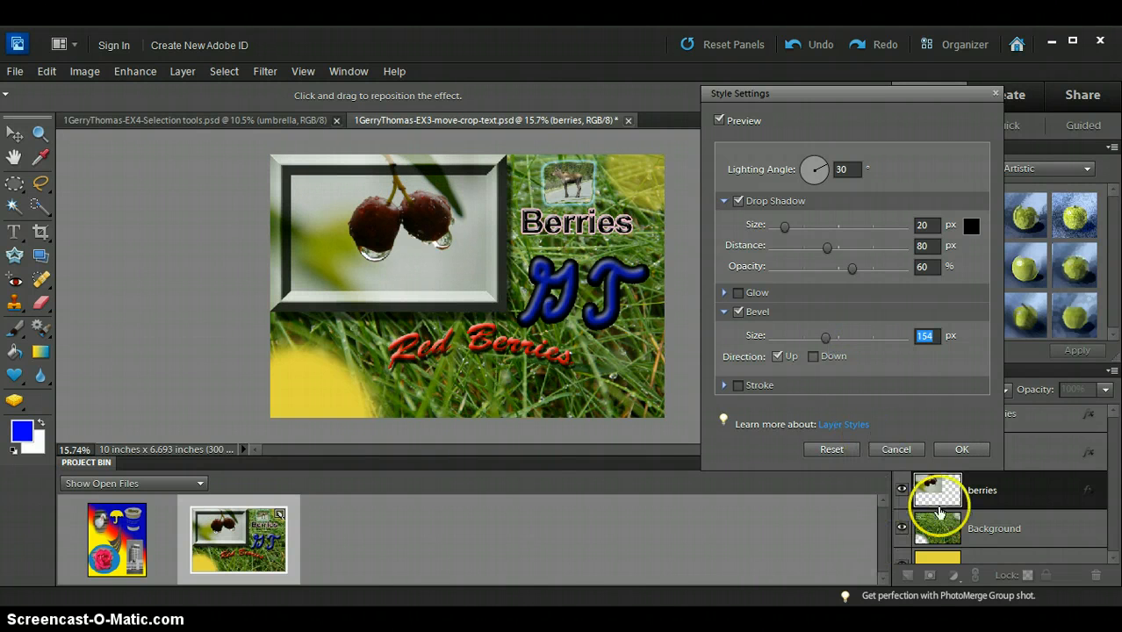
{"action": "left_click", "coordinate": [898, 449]}
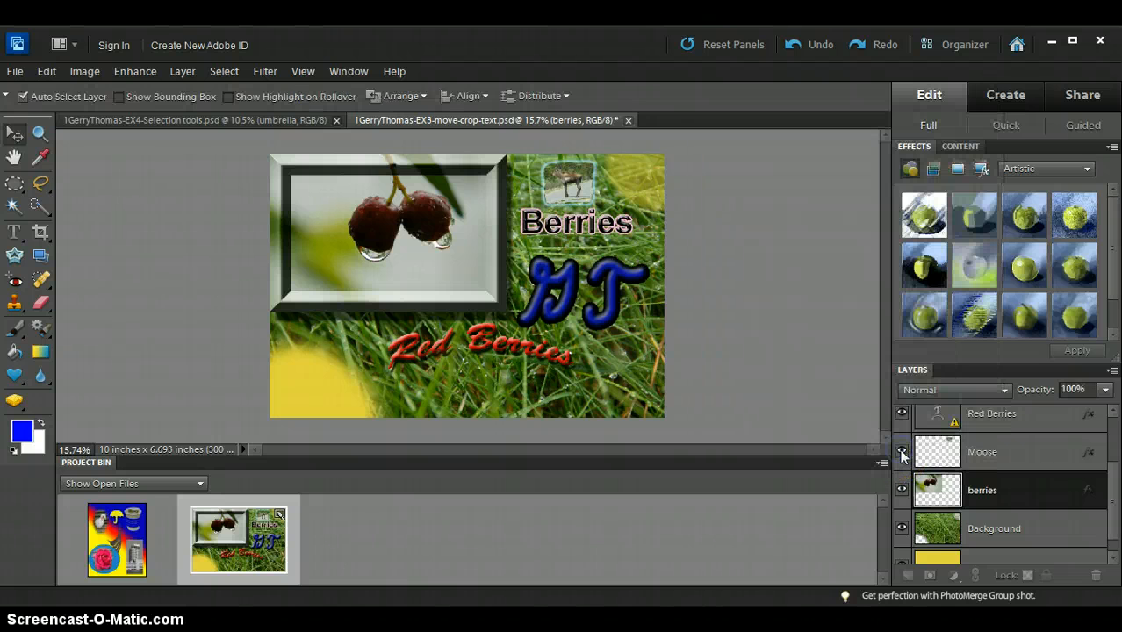